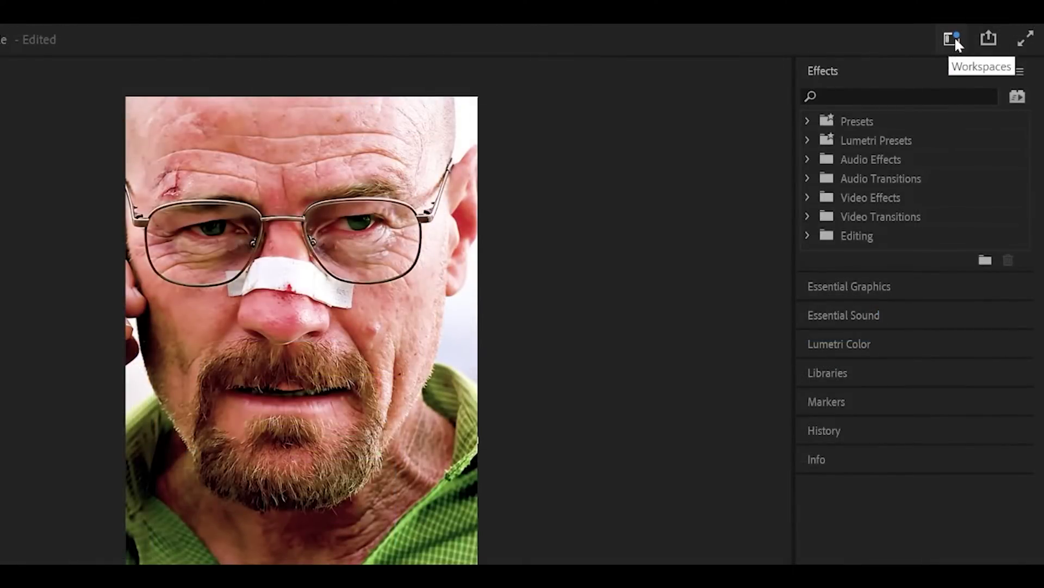
Step: Open the list of available workspaces
click(954, 36)
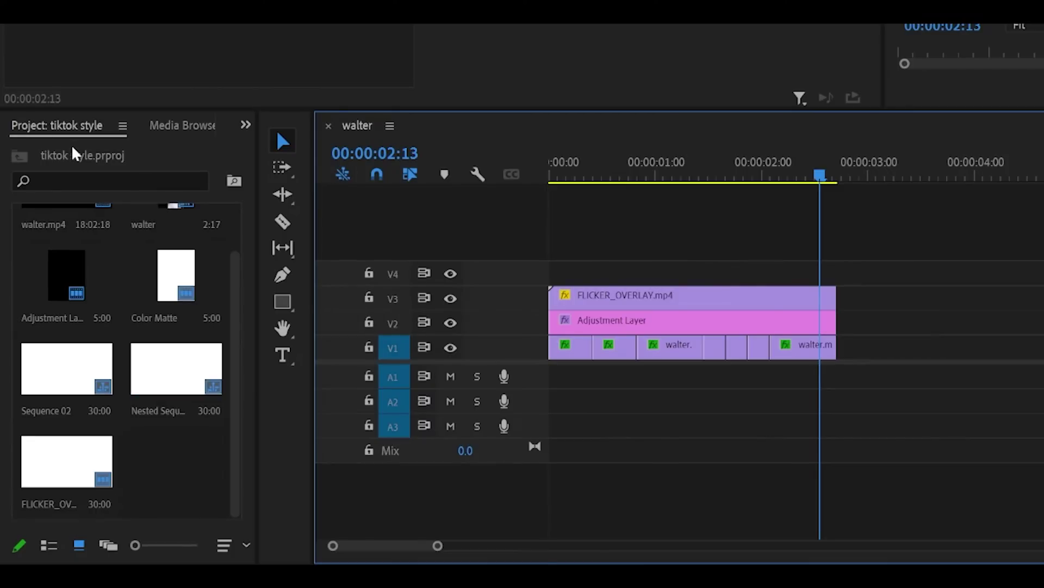
Step: Create a new sequence named Sequence 03 from the ARRI 1080p 23.976 preset
right_click(186, 452)
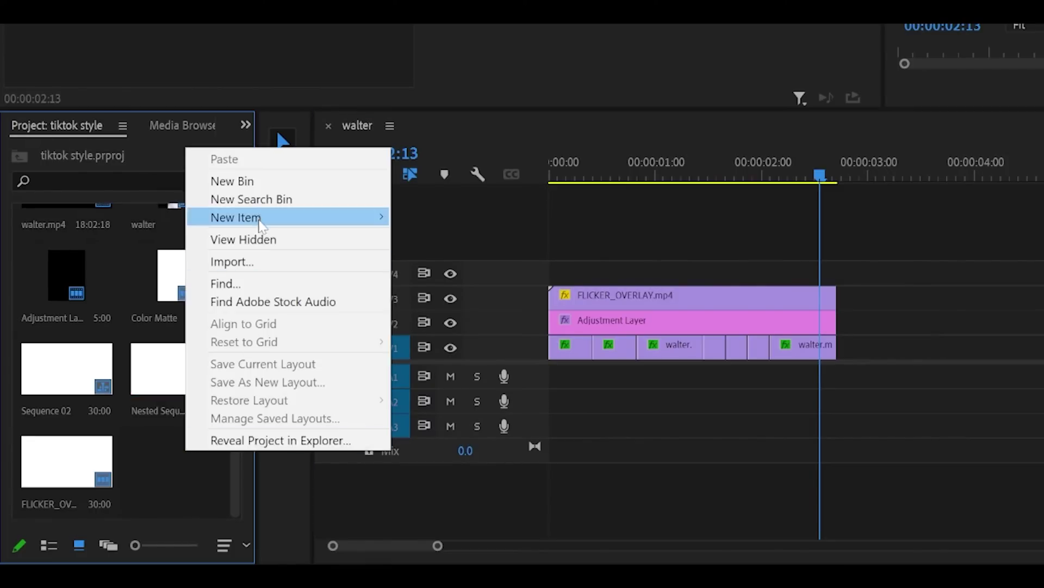
mouse_move(260, 217)
click(437, 217)
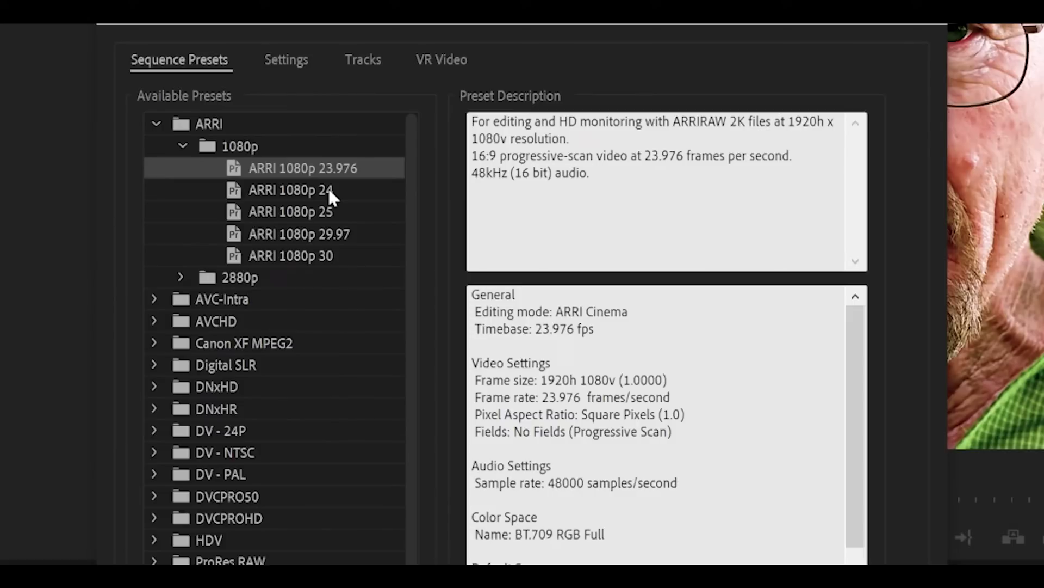
click(321, 190)
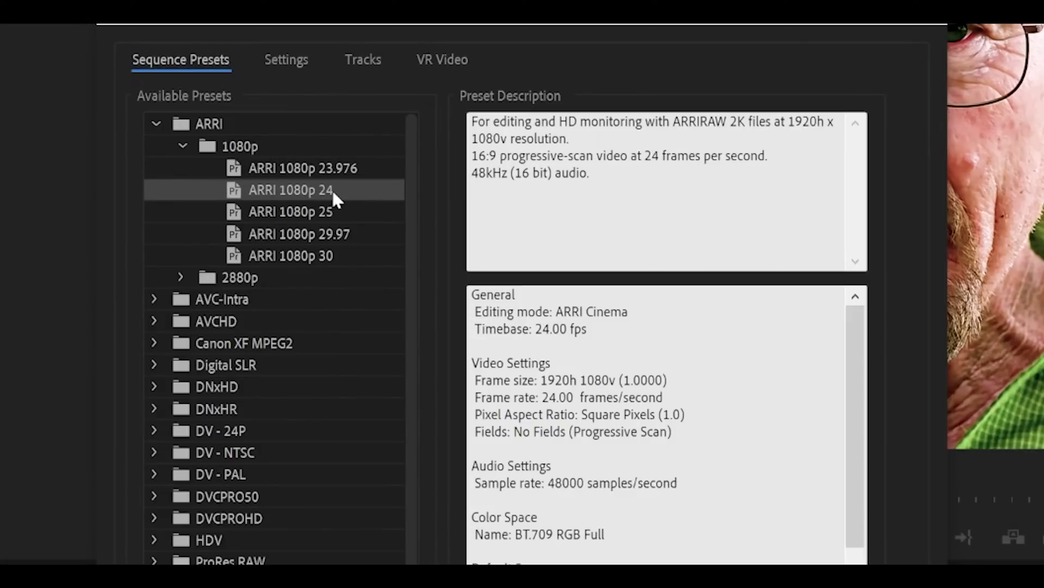
click(329, 170)
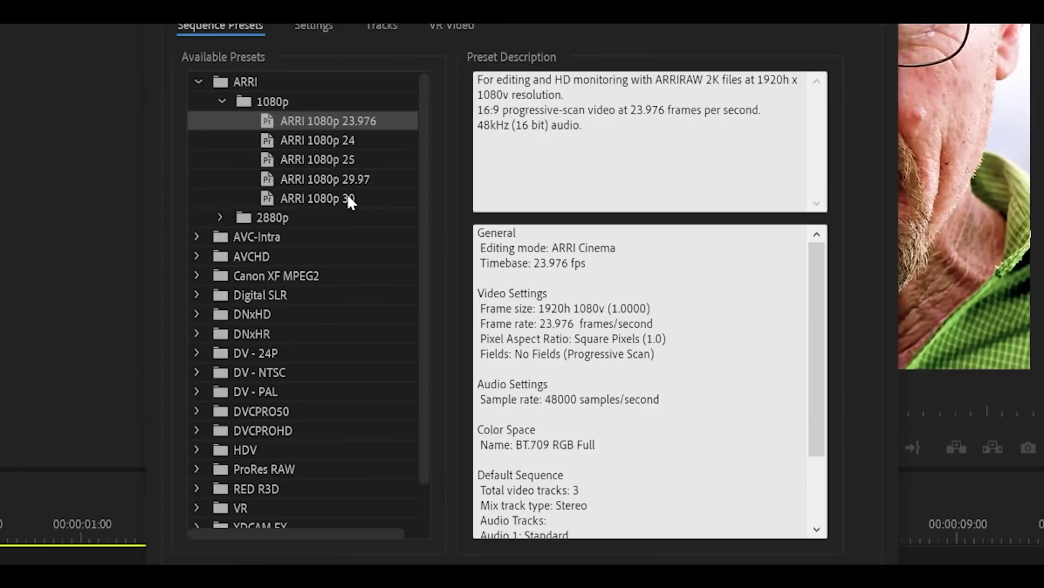
click(356, 201)
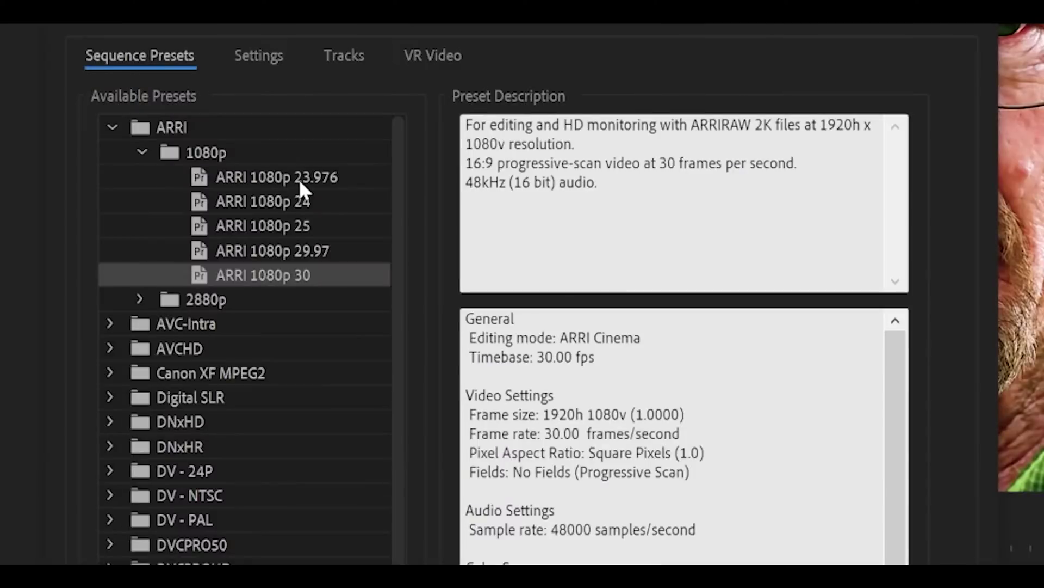
click(427, 159)
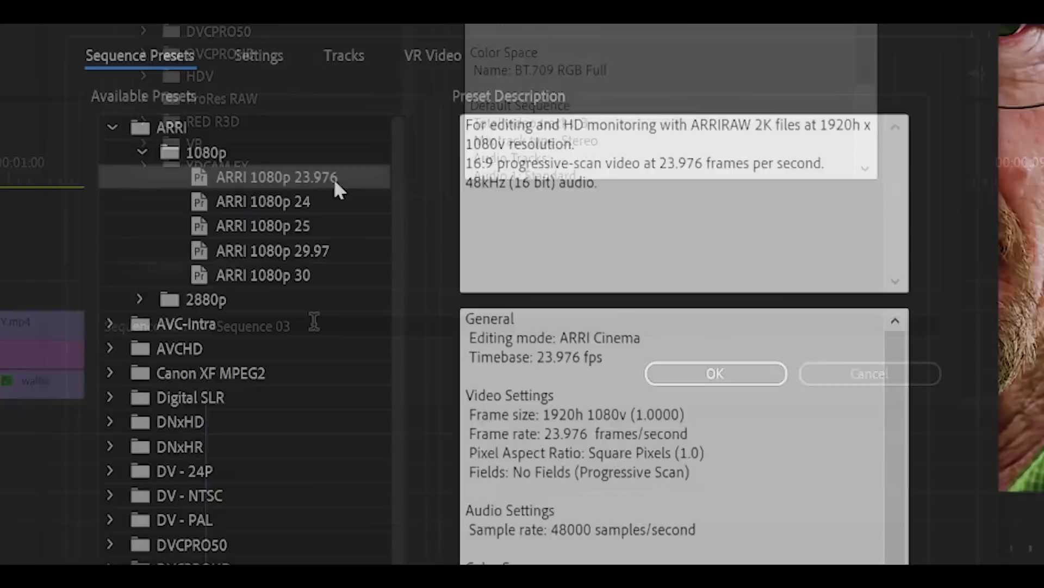
drag(294, 327, 212, 325)
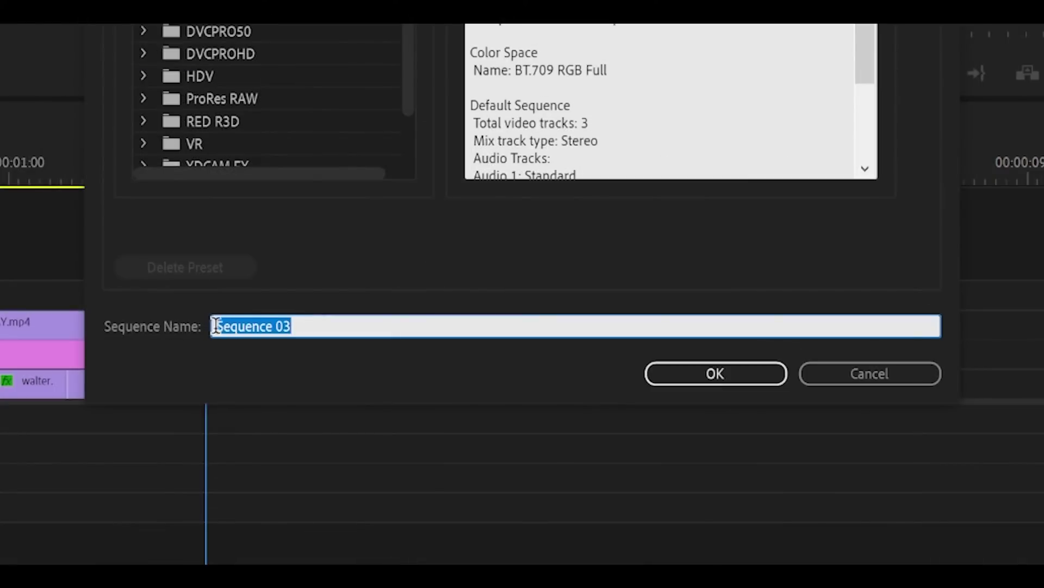
click(287, 327)
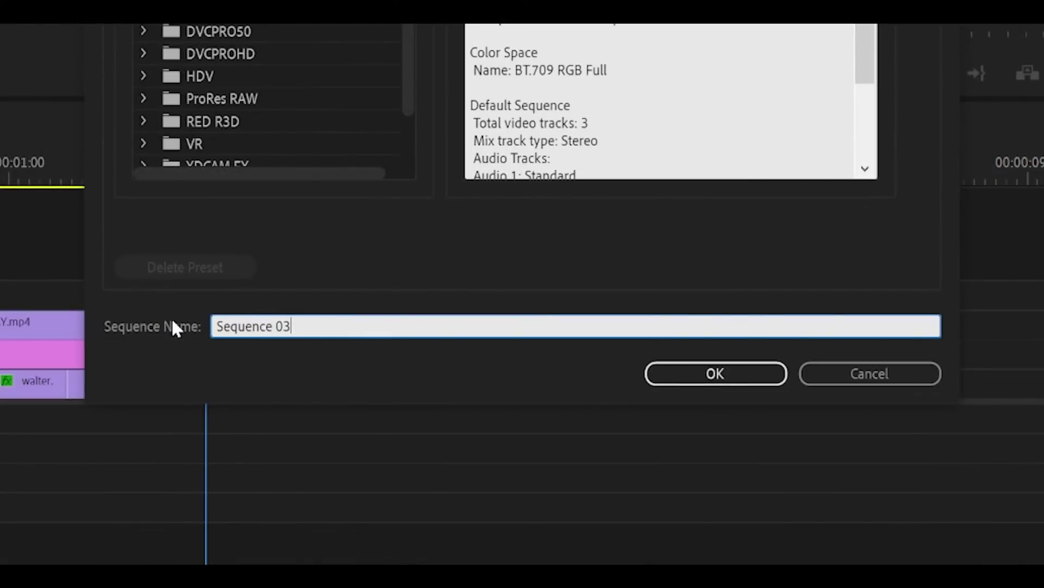
click(715, 373)
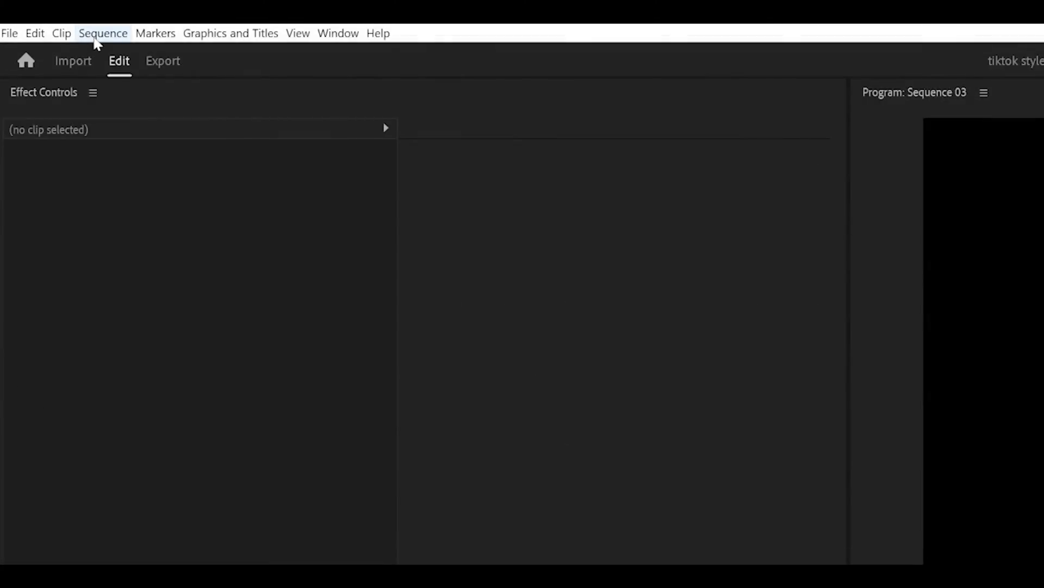
Step: Open the settings of the new sequence and change its editing mode to Custom
click(55, 15)
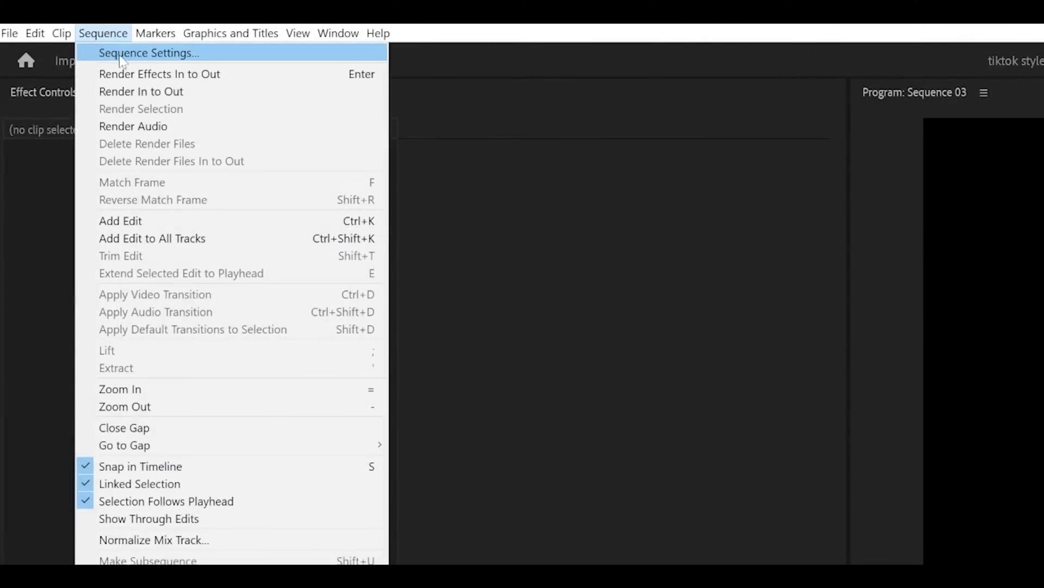
click(121, 54)
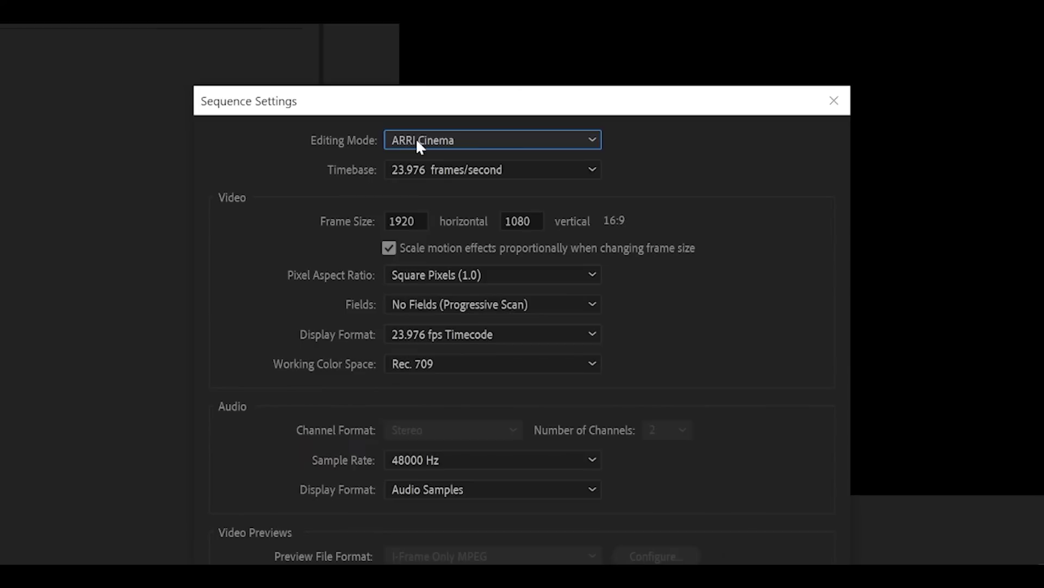
click(417, 141)
scroll(423, 147, up, 1)
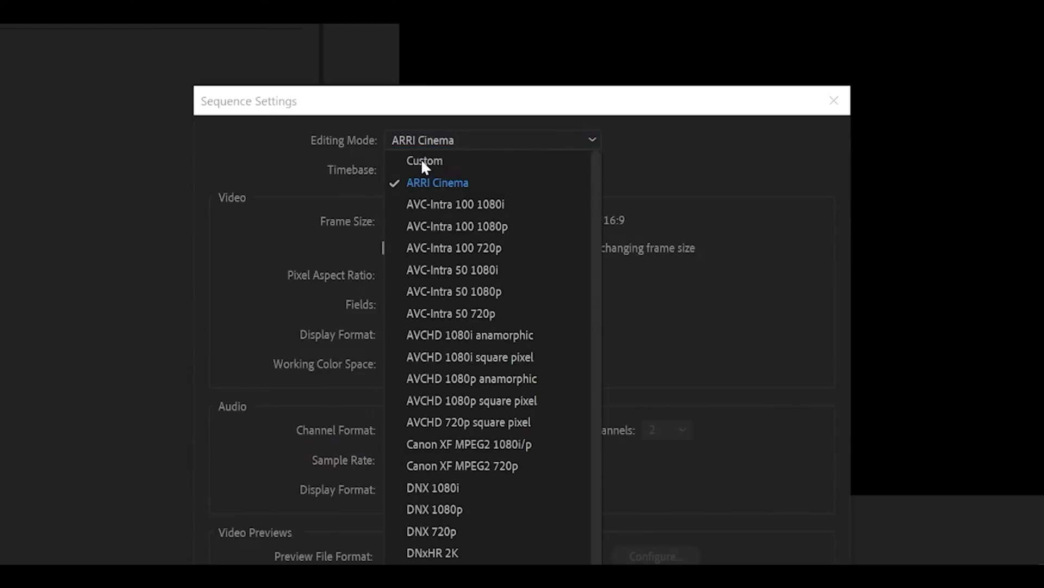
click(421, 159)
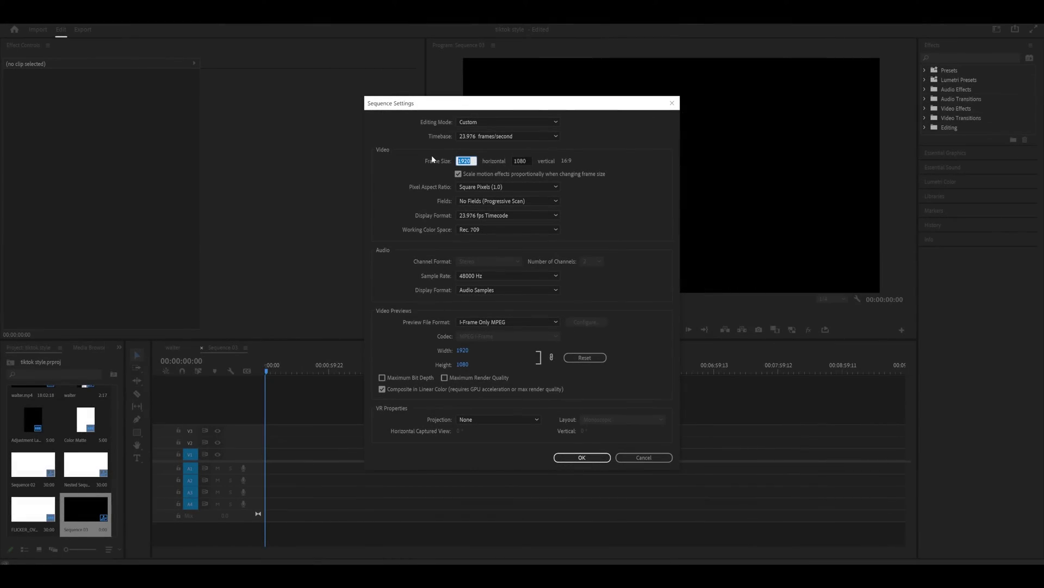
Step: Set the sequence's frame size to 1200 horizontal by 1600 vertical and apply the settings
text(1200)
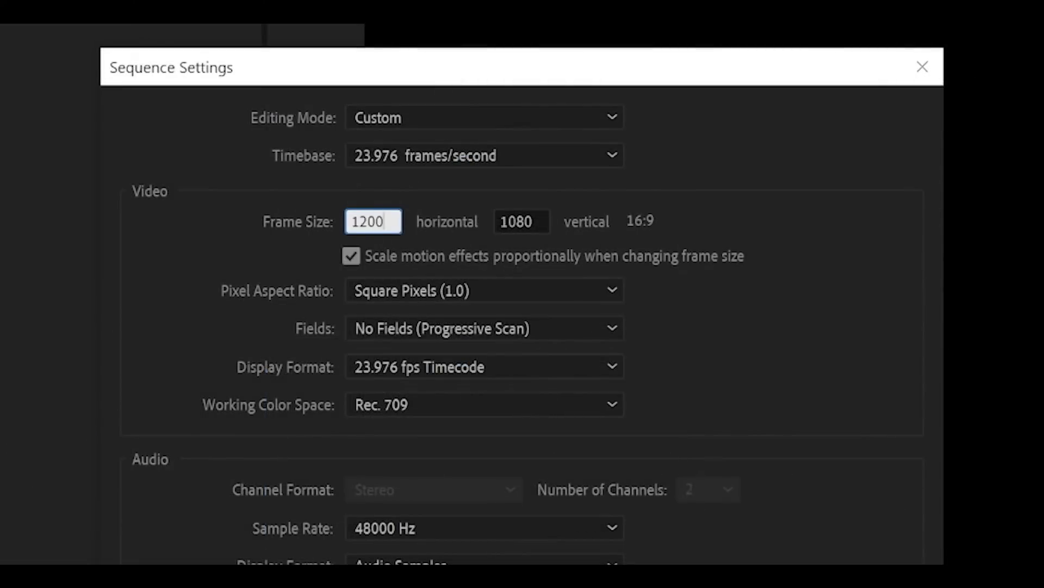
key(Tab)
text(160)
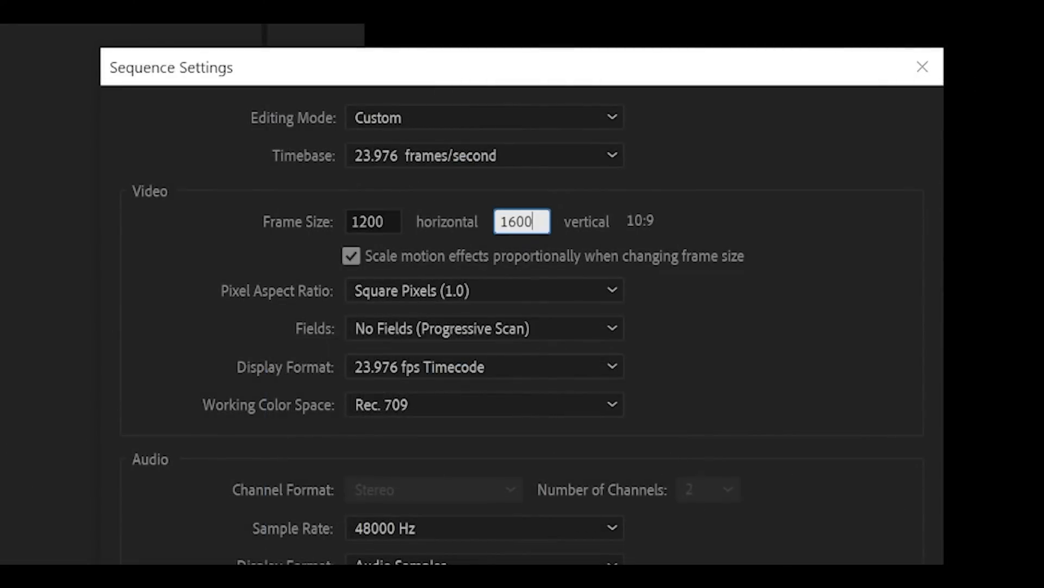
click(612, 544)
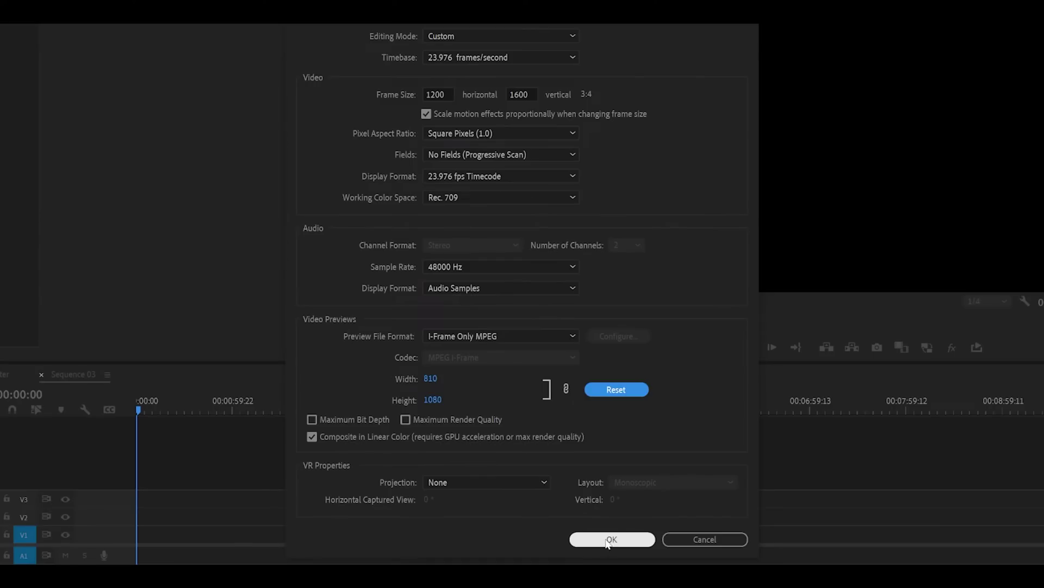
click(608, 540)
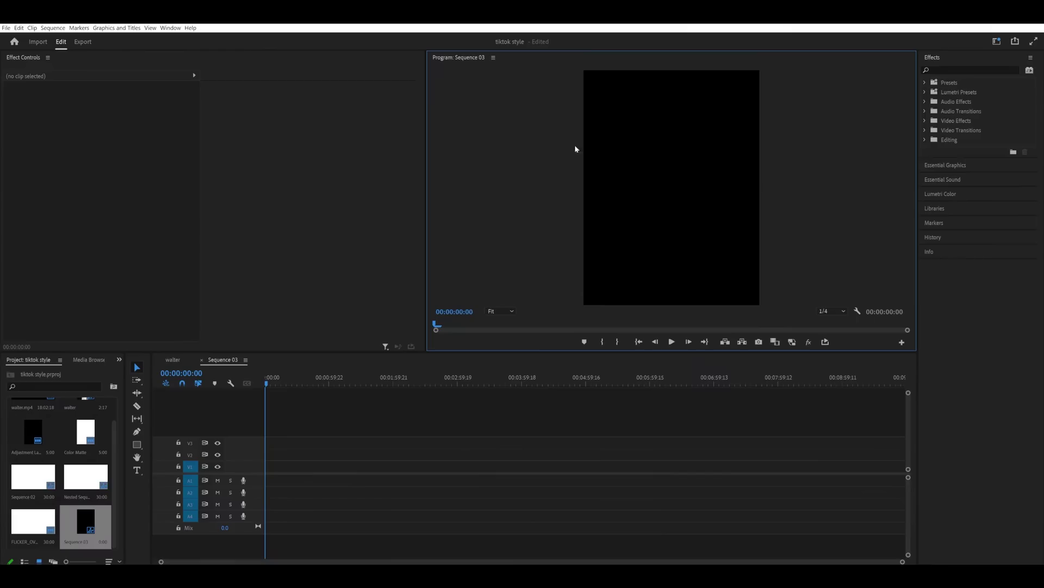
Step: Reopen the sequence settings and set the frame size to 1440 horizontal by 1080 vertical
click(53, 27)
click(70, 35)
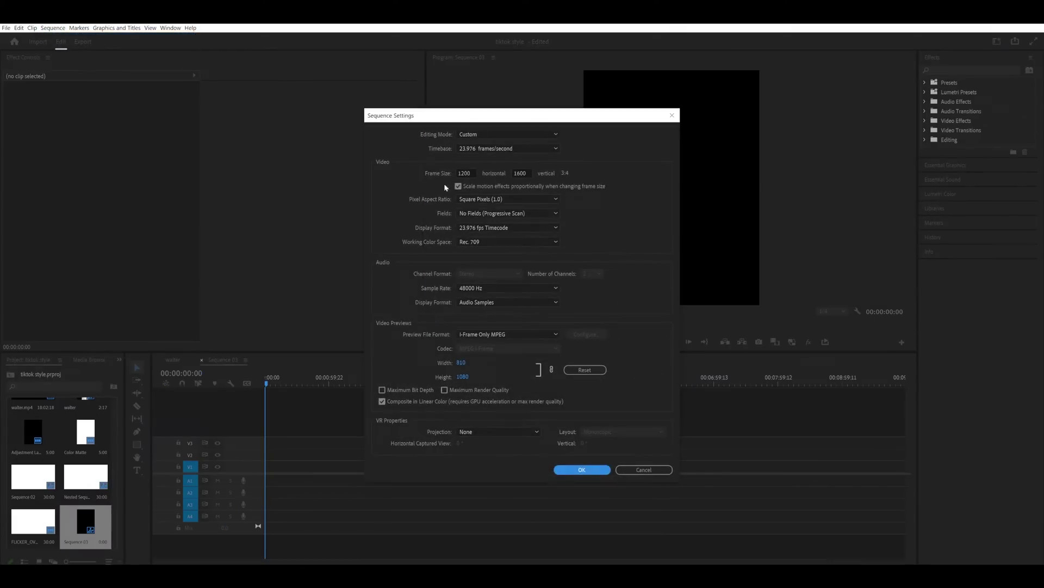
double_click(469, 172)
text(1440)
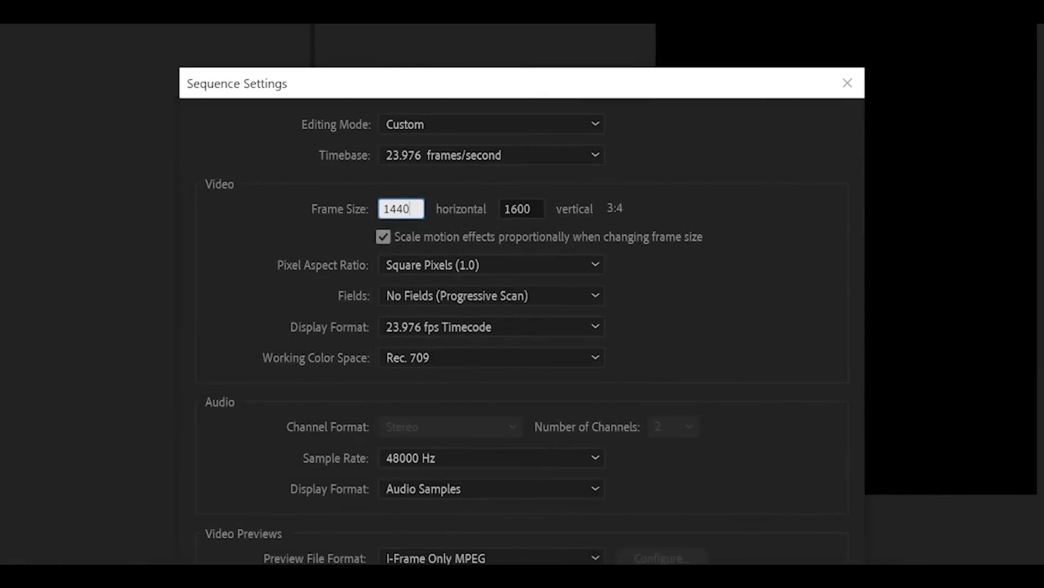
key(Tab)
text(108)
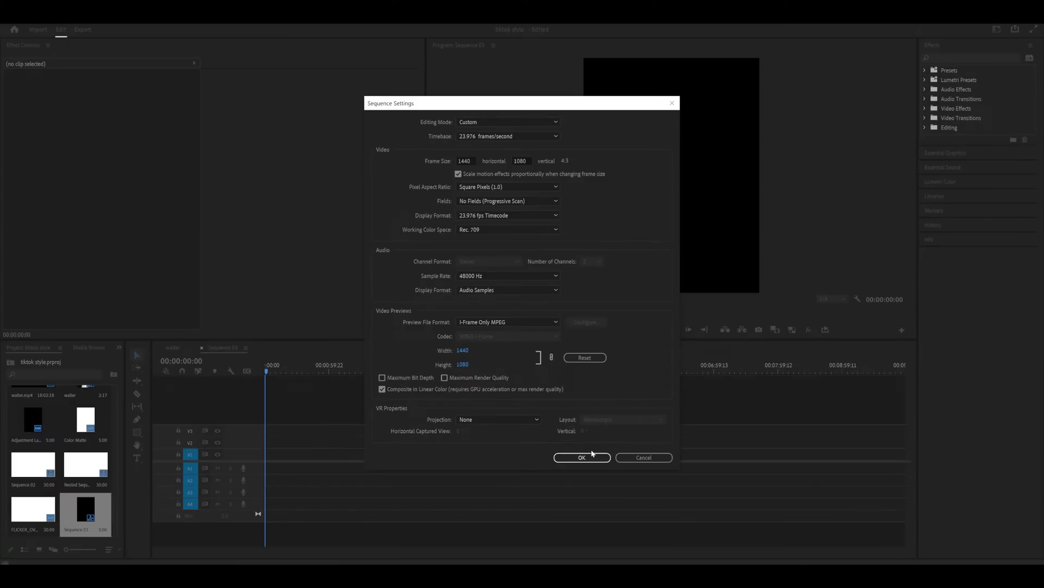
click(583, 457)
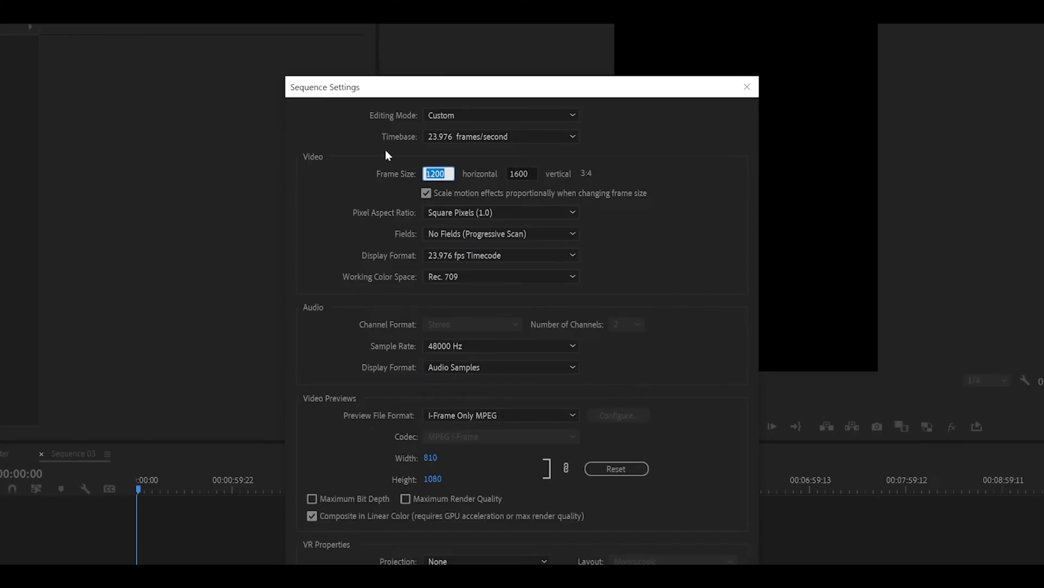
Step: Set the sequence's frame size to 1080 horizontal by 1920 vertical
text(1080)
key(Tab)
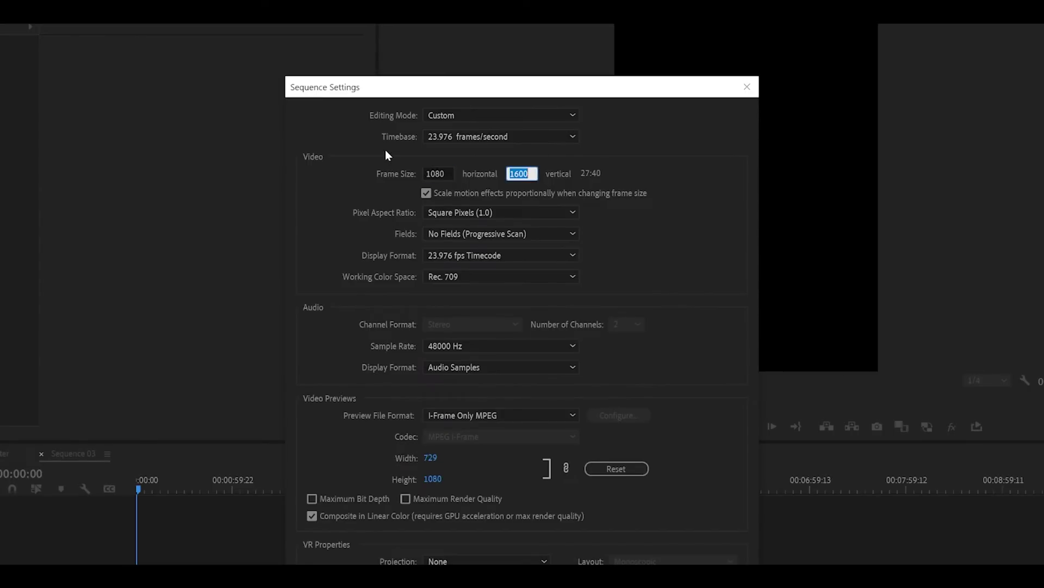
text(1920)
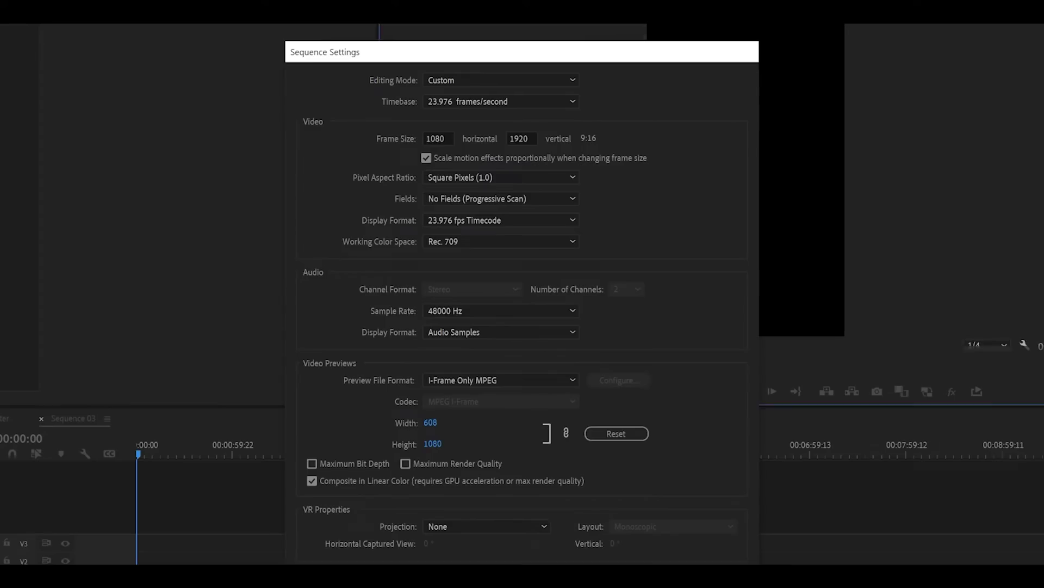
key(Return)
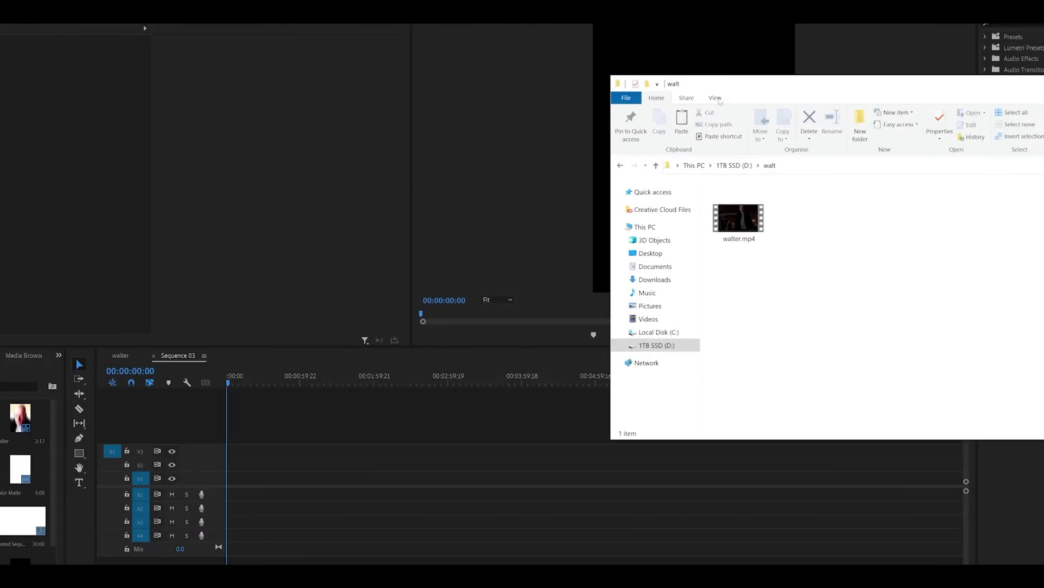
Step: Add walter.mp4 from the walt folder to the start of track V1, keeping the existing sequence settings
click(740, 223)
drag(746, 219, 231, 479)
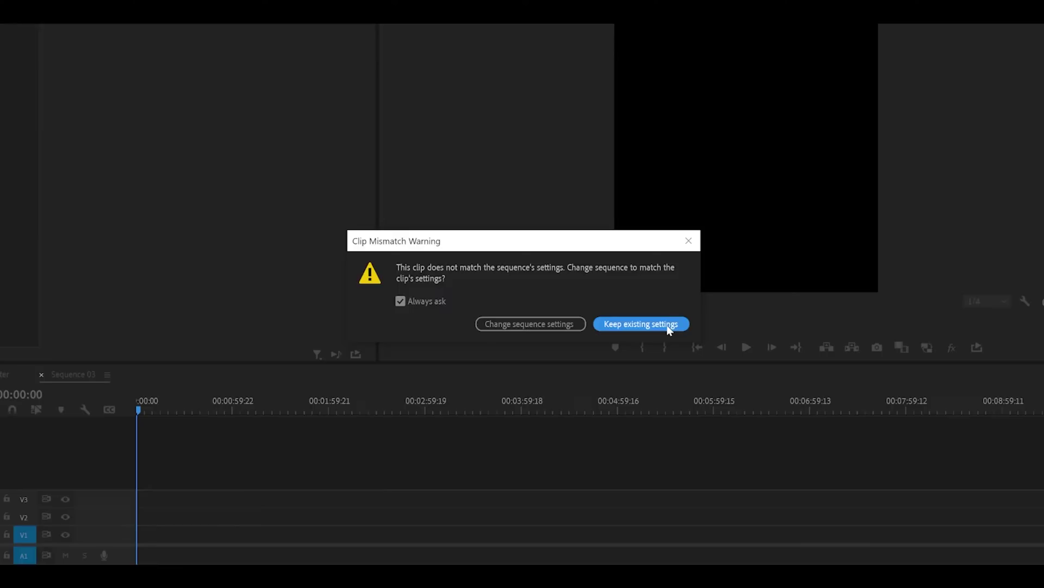
click(642, 324)
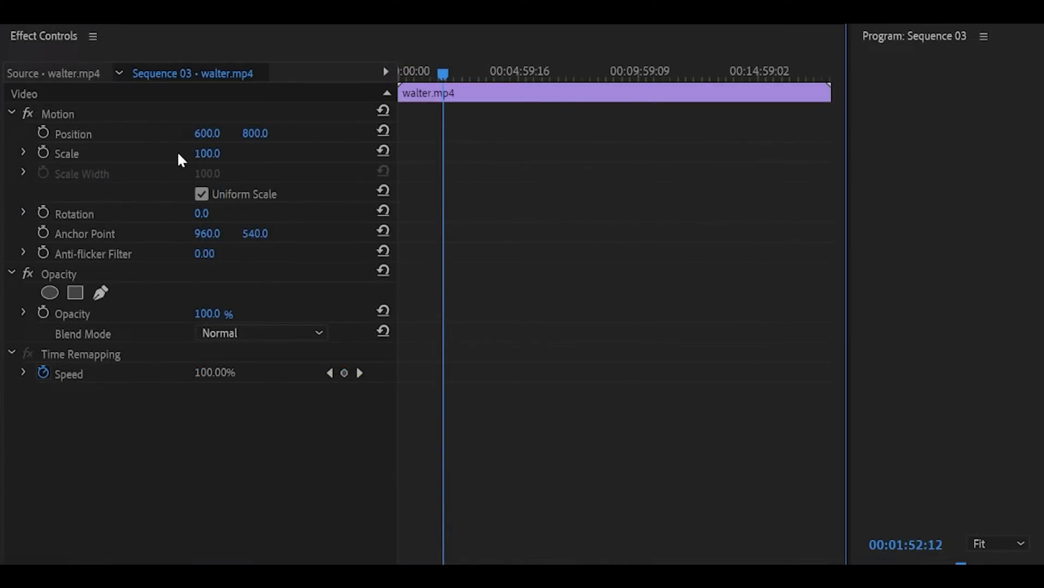
Step: Set the scale of the walter.mp4 clip to 150 so it fills the vertical frame
drag(207, 154, 241, 154)
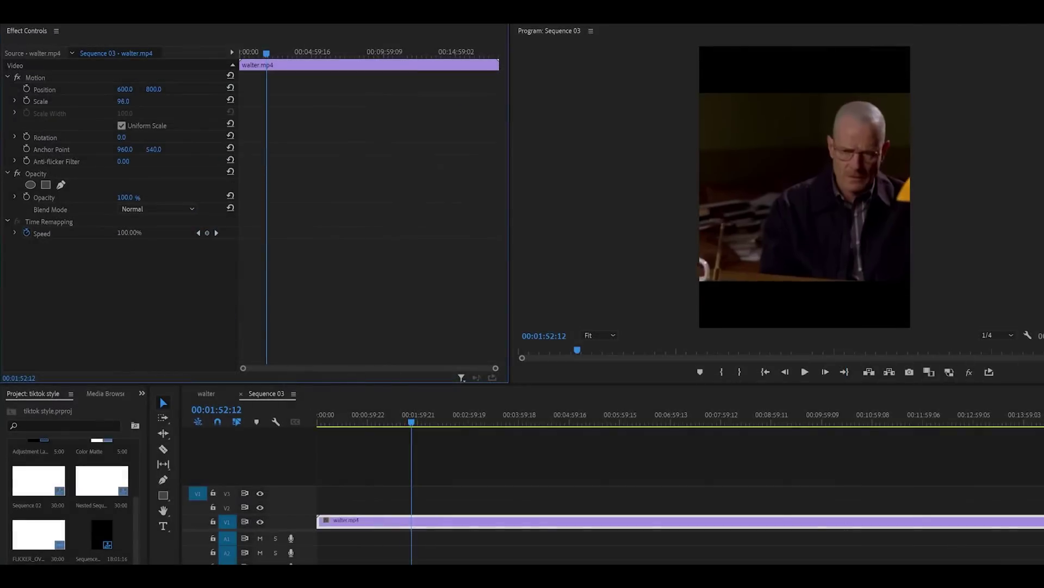
drag(125, 102, 135, 101)
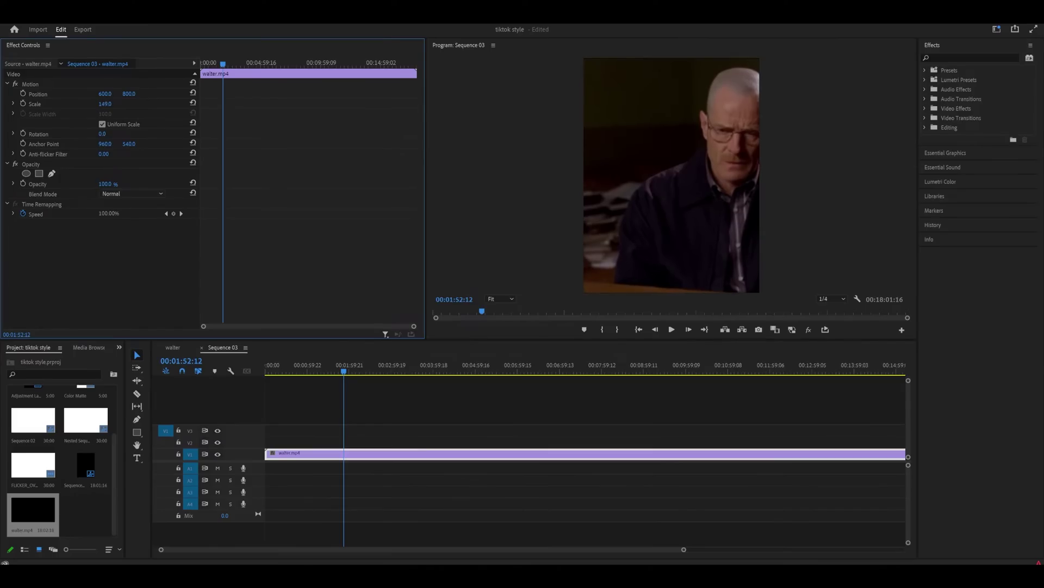
click(105, 103)
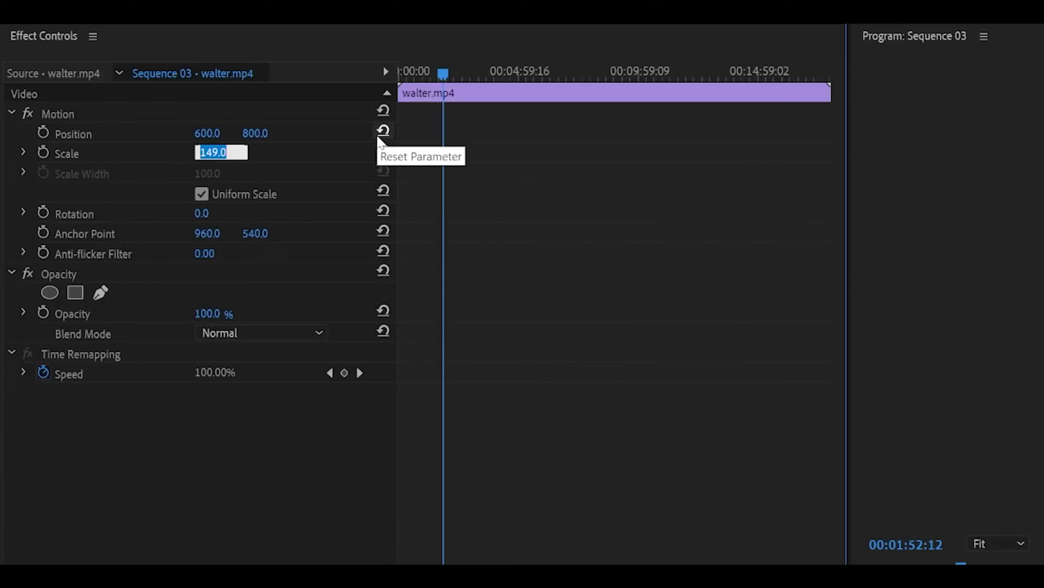
text(150)
key(Return)
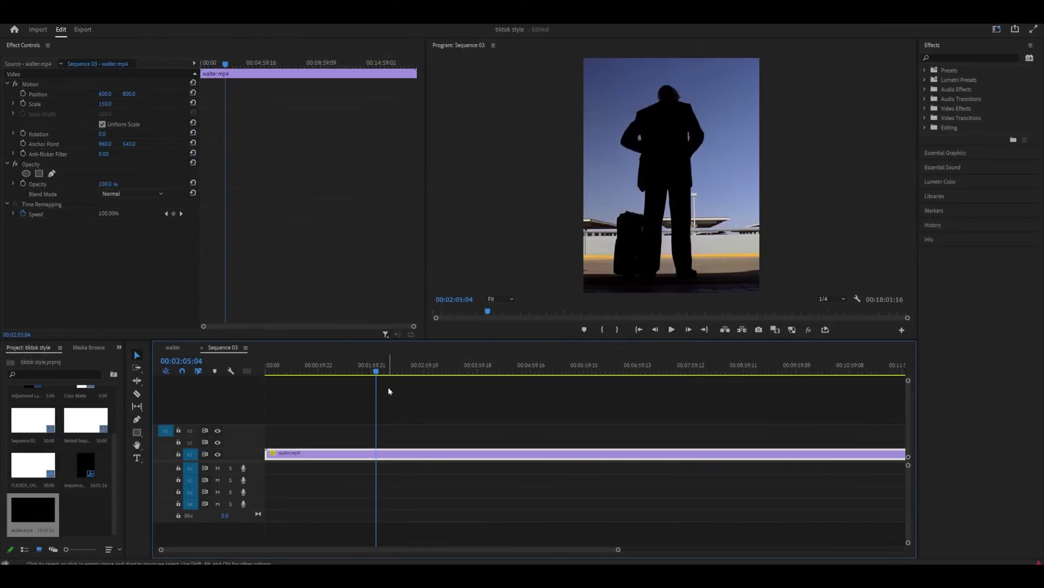
Step: Split the walter.mp4 clip with the Razor tool at 00:02:00:20 and 00:02:05:20, ending with the Selection tool
key(c)
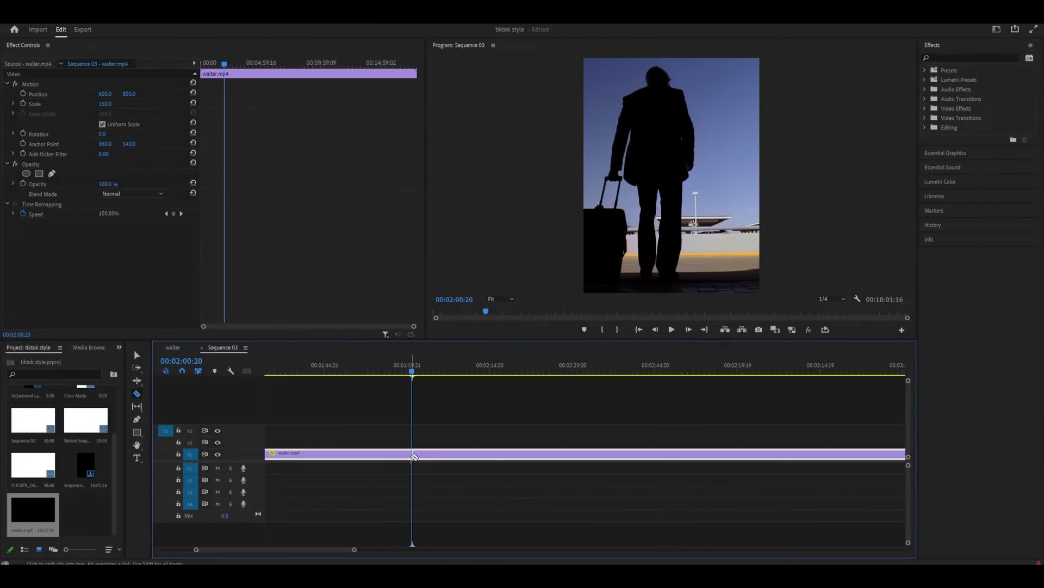
click(413, 454)
drag(402, 381, 428, 383)
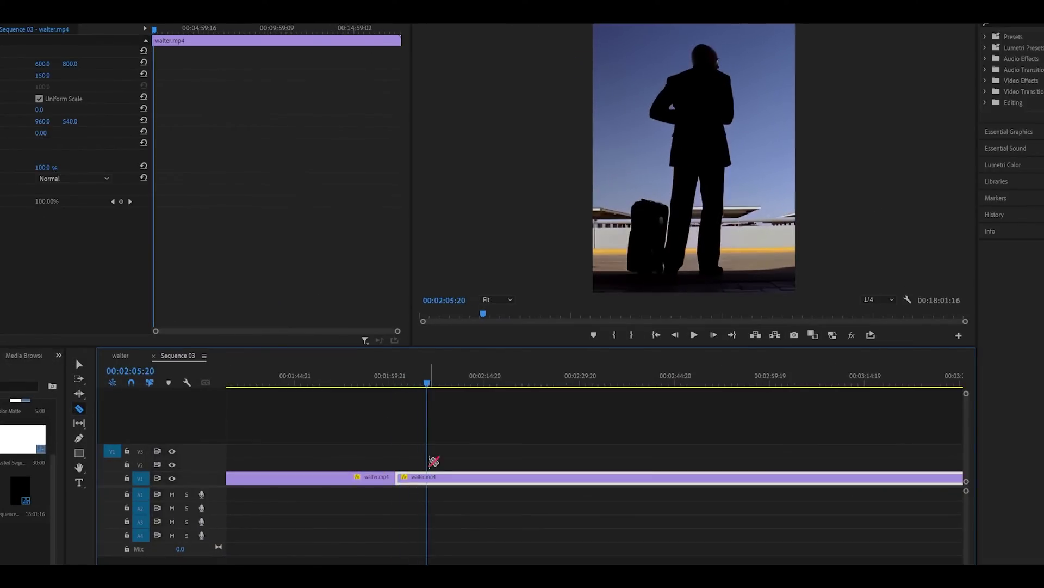
click(427, 480)
key(v)
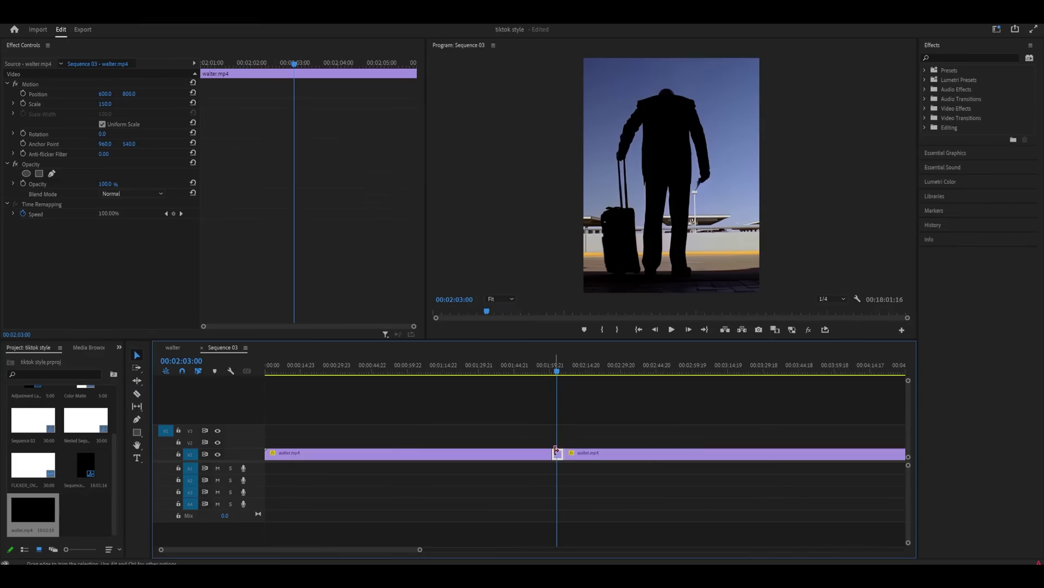
Step: Ripple delete the long walter.mp4 segment before the first cut and return the playhead to the sequence start
scroll(575, 479, up, 3)
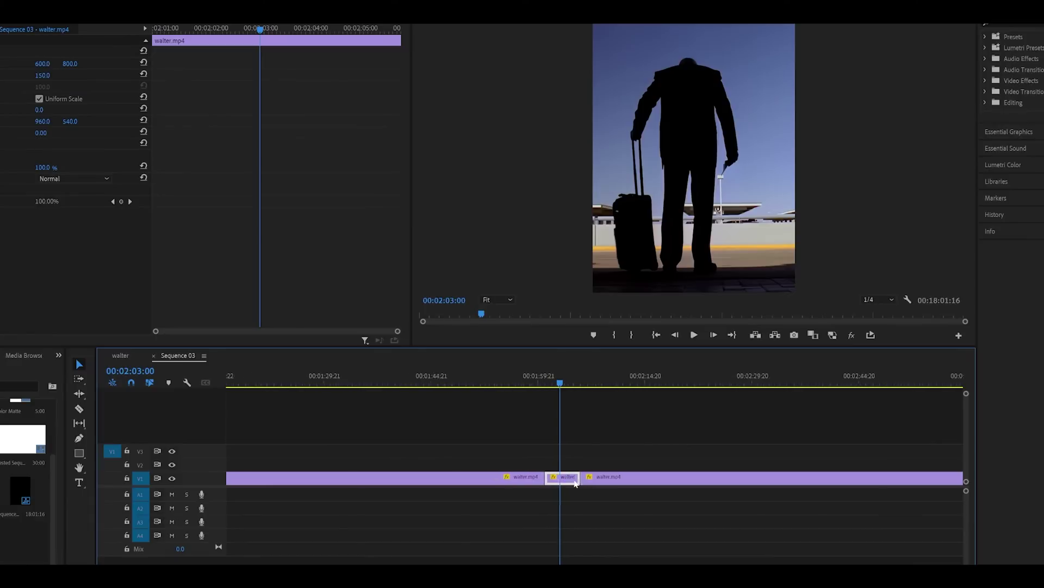
mouse_move(551, 380)
mouse_down()
mouse_move(566, 384)
mouse_move(548, 384)
mouse_up()
scroll(539, 442, down, 2)
scroll(537, 440, up, 2)
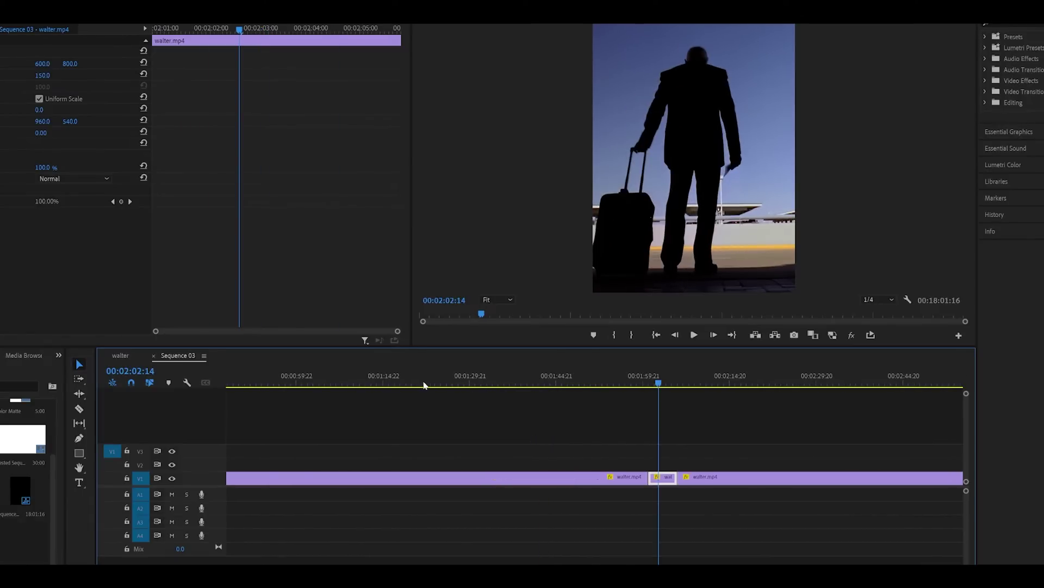
scroll(478, 386, down, 2)
scroll(507, 386, up, 1)
drag(626, 373, 540, 484)
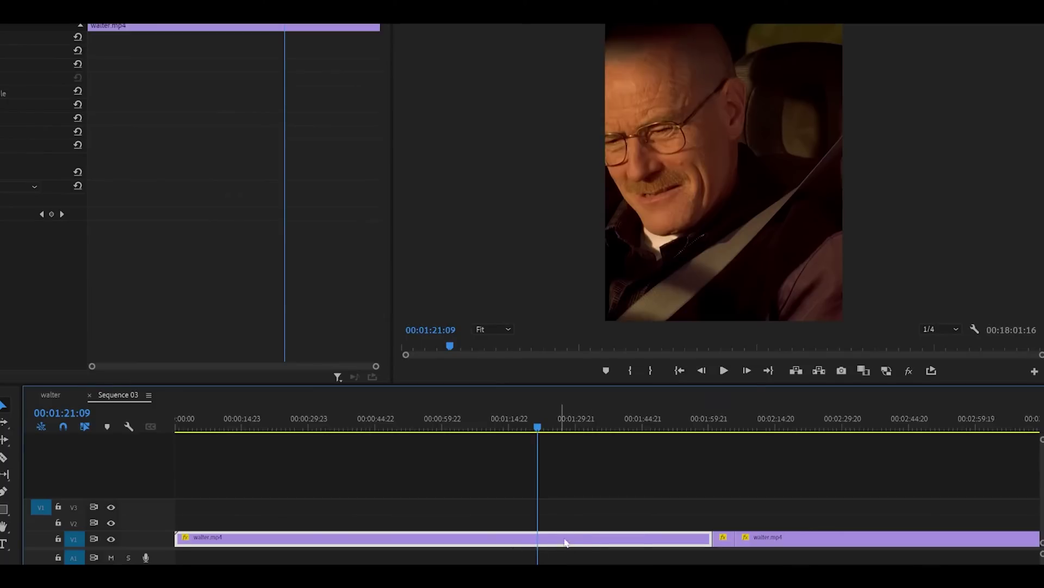
right_click(565, 540)
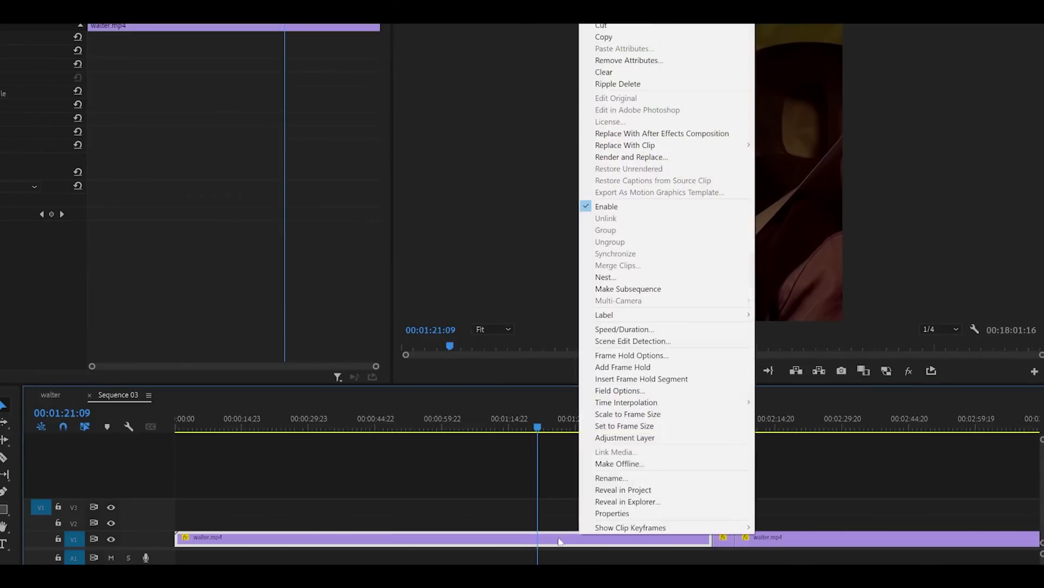
click(622, 84)
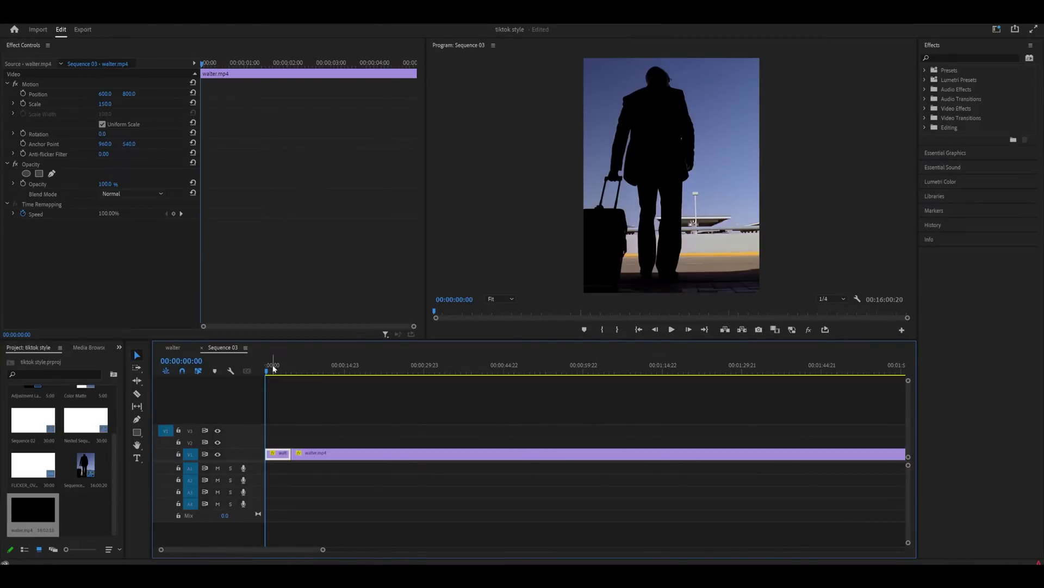
mouse_move(268, 371)
mouse_down()
mouse_move(284, 371)
mouse_move(248, 373)
mouse_up()
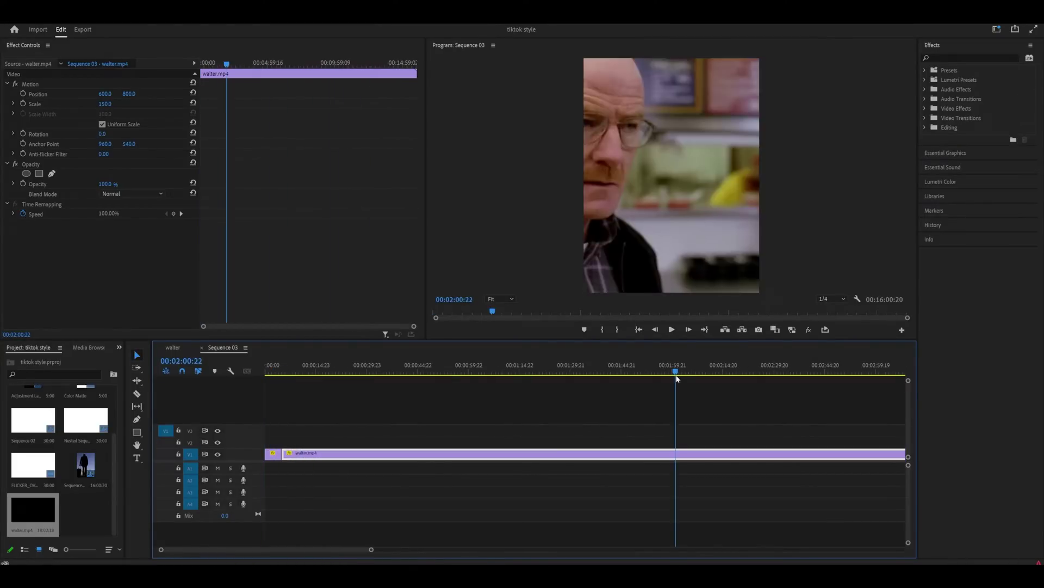
Step: Split the walter.mp4 clip with the Razor tool at 00:02:00:09 and return to the Selection tool
drag(676, 373, 674, 373)
key(c)
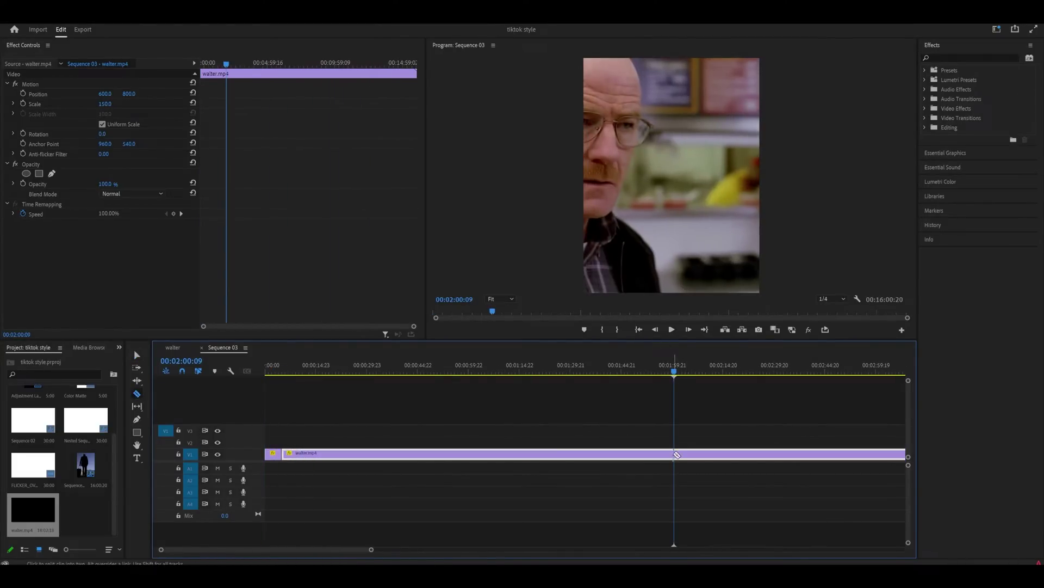
click(675, 454)
key(v)
click(699, 457)
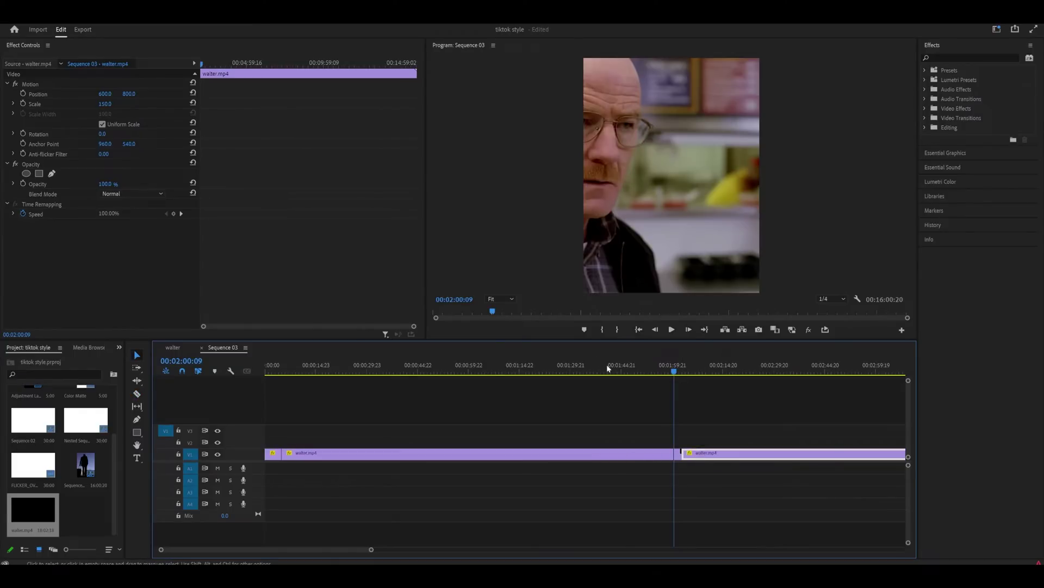
Step: Delete the long walter.mp4 segment between the first short clip and the new cut, and ripple delete the gap
drag(608, 368, 475, 373)
key(Delete)
right_click(558, 454)
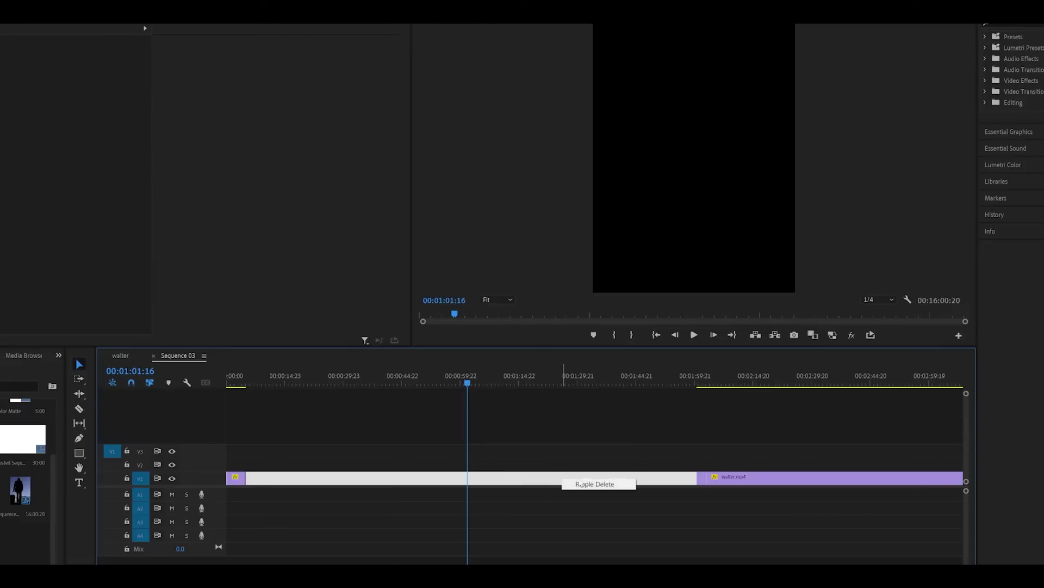
click(581, 484)
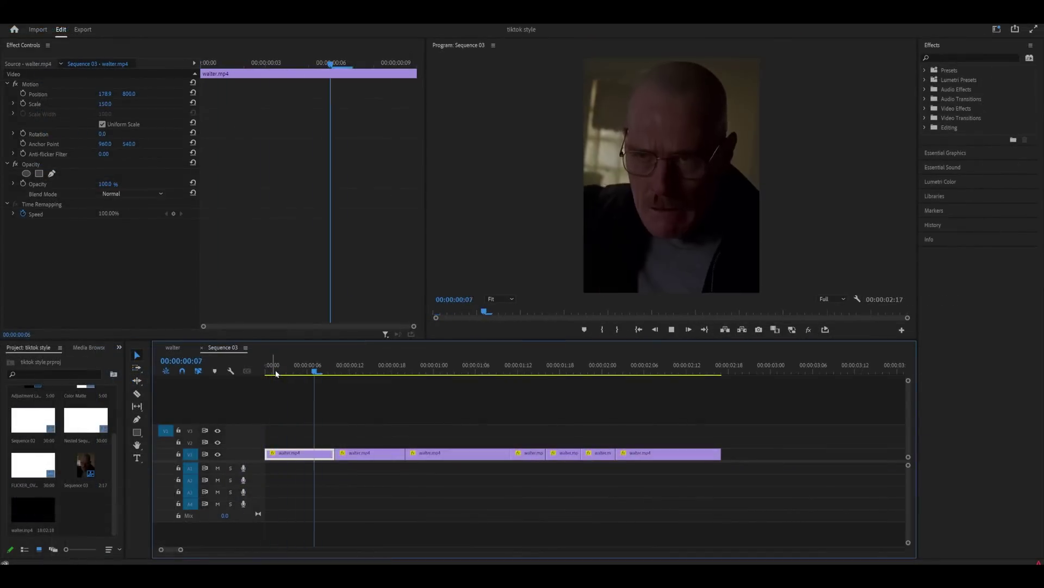
Step: Set the first walter.mp4 clip's horizontal position to 170 and lower the second clip's horizontal position to reframe the man
drag(276, 373, 252, 373)
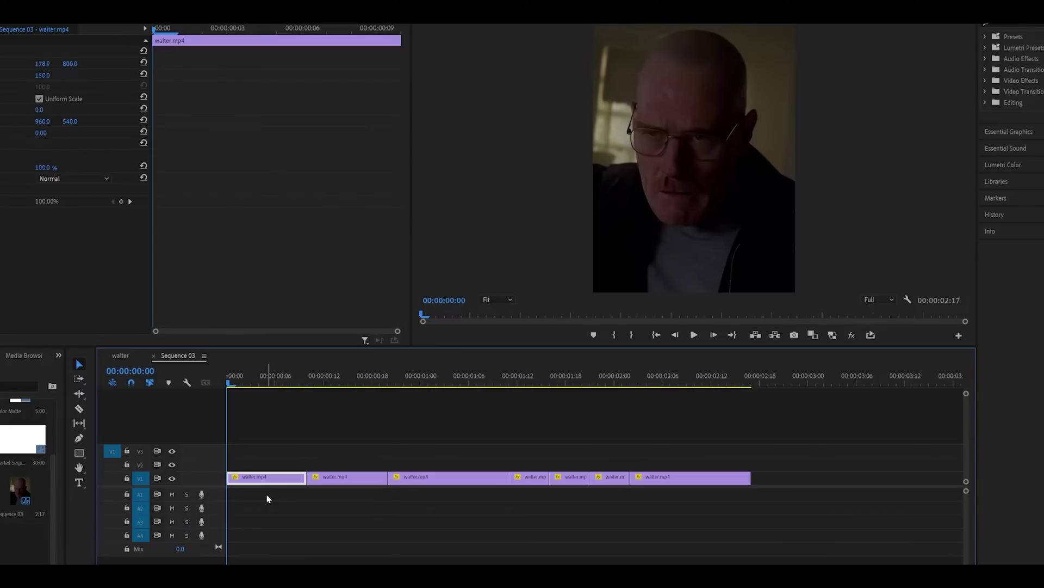
click(238, 381)
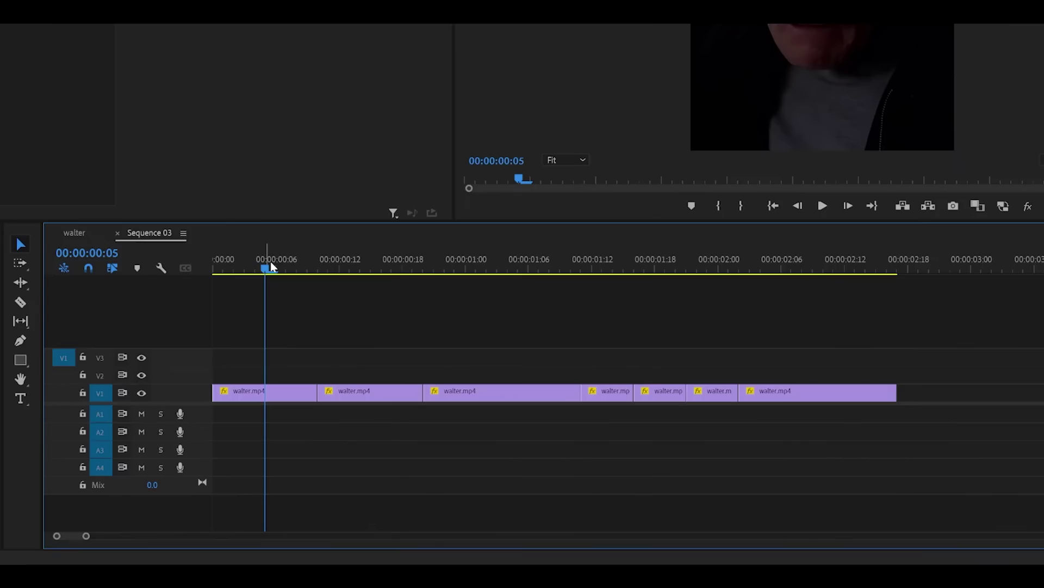
drag(231, 266, 314, 268)
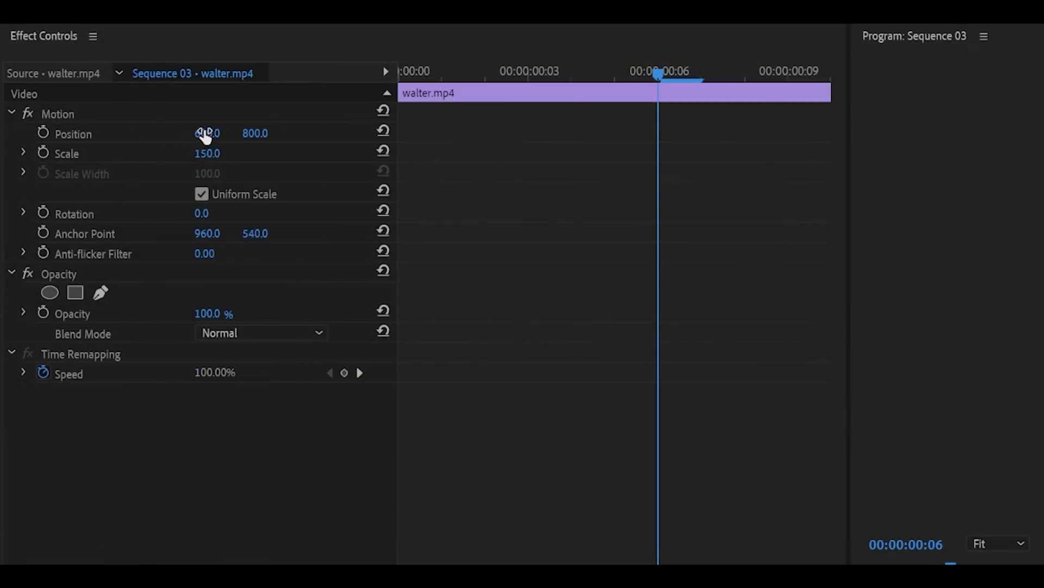
drag(205, 135, 132, 134)
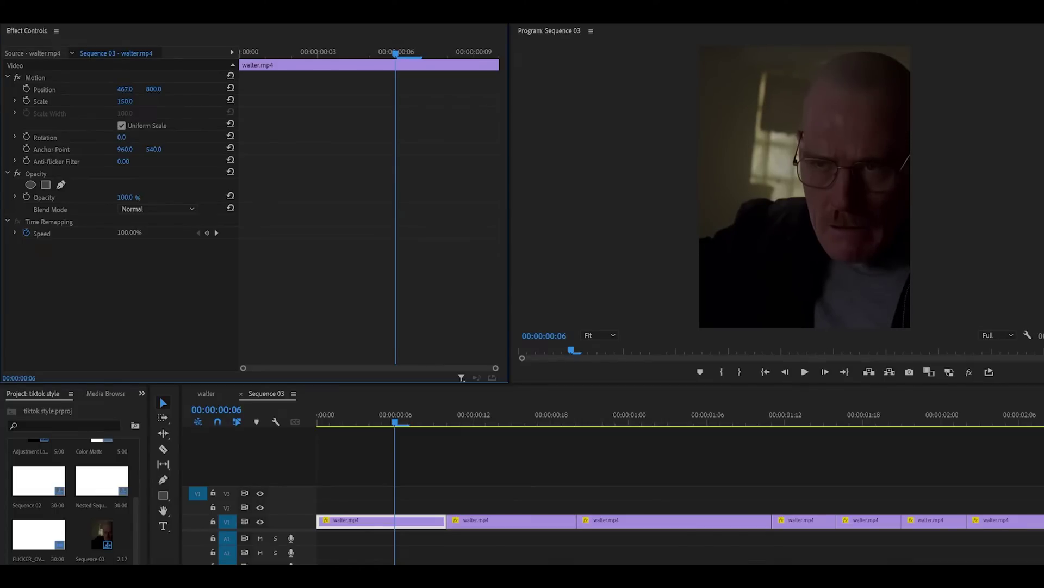
drag(125, 90, 7, 89)
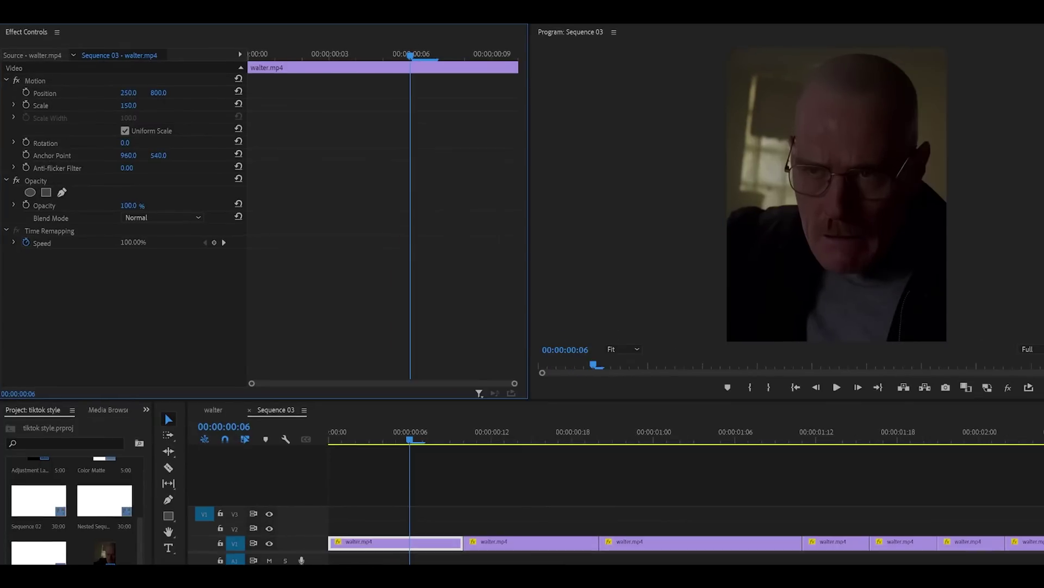
drag(128, 93, 85, 93)
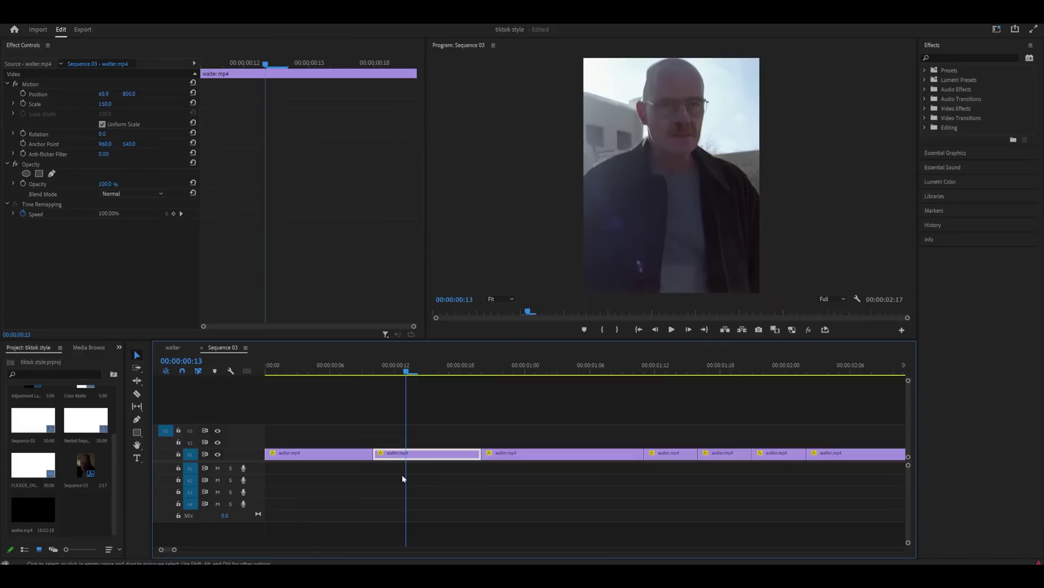
drag(103, 93, 97, 93)
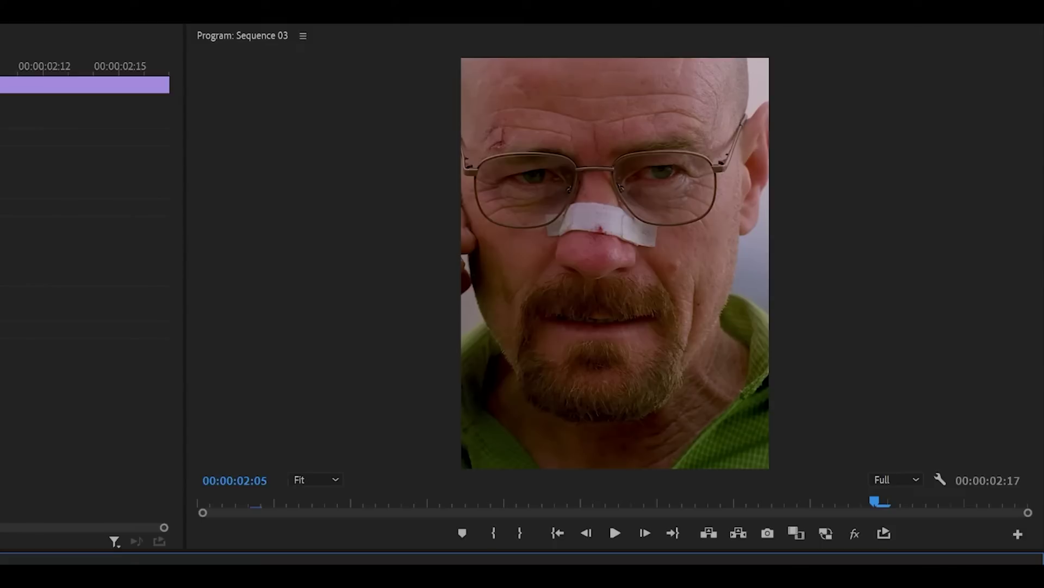
Step: Paste the copied effects onto the last walter.mp4 clip on track V1
right_click(2, 235)
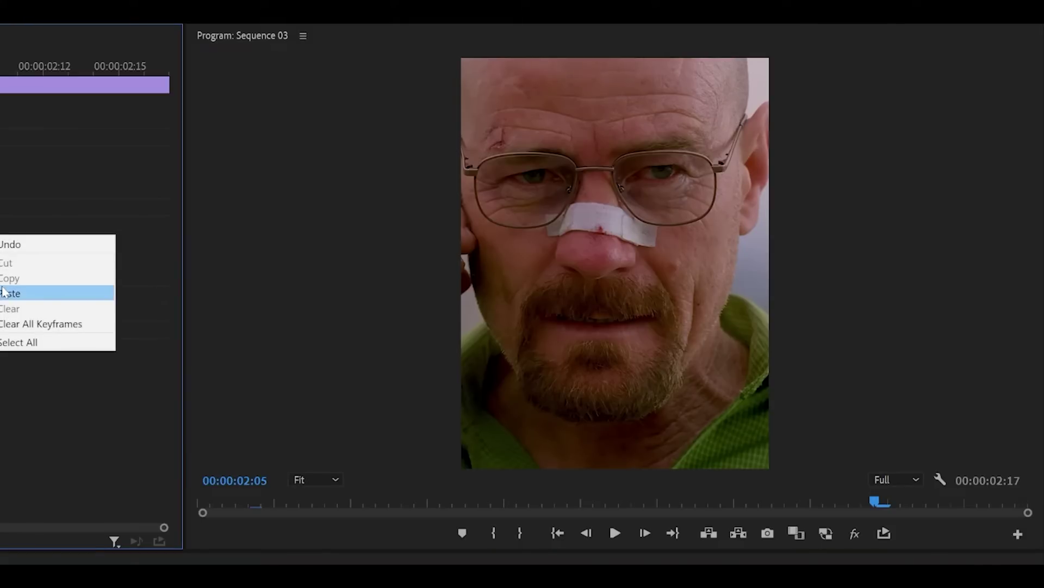
click(8, 293)
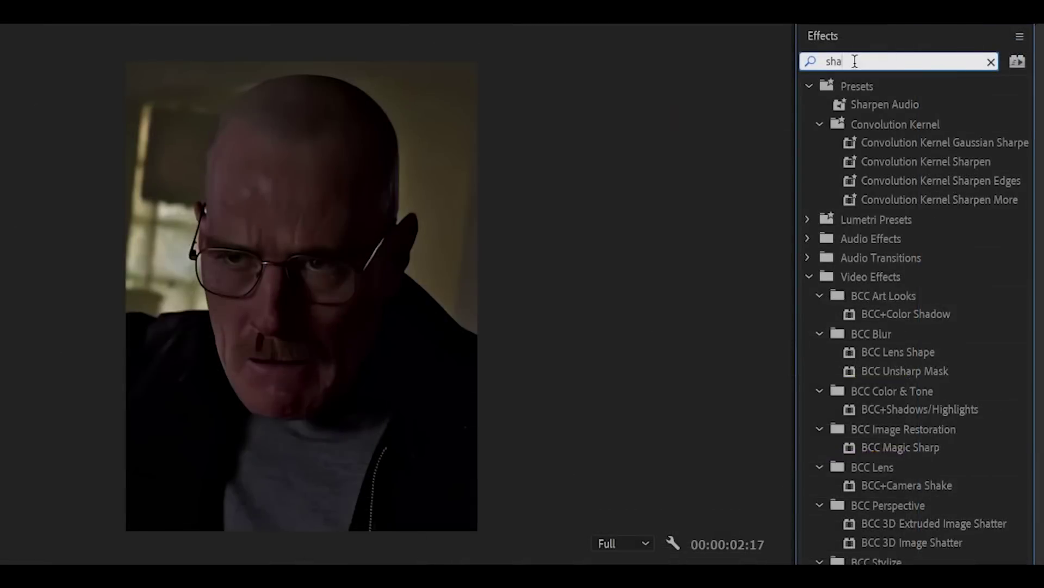
Step: Search the effects for sharpen and apply the Sharpen video effect to the first walter.mp4 clip
text(rpen)
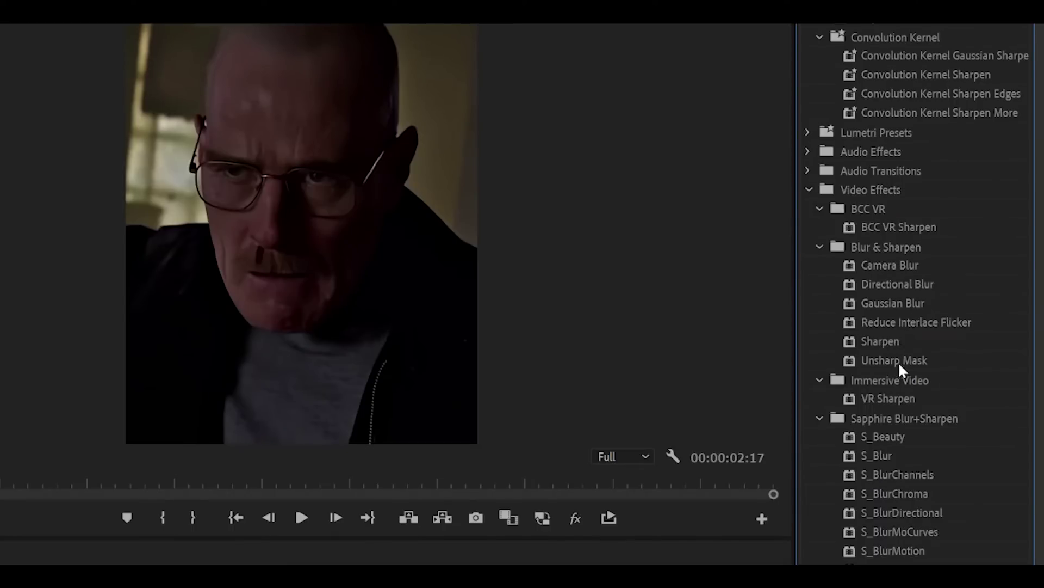
drag(881, 341, 212, 466)
drag(212, 466, 213, 477)
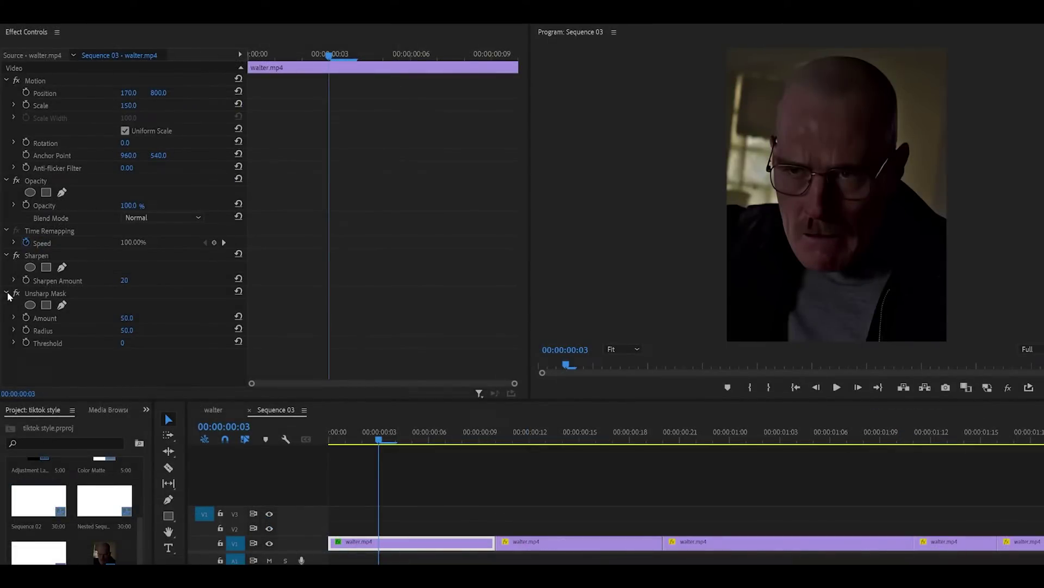
Step: Collapse the first clip's Sharpen and Unsharp Mask settings and copy both effects together
click(7, 294)
click(6, 255)
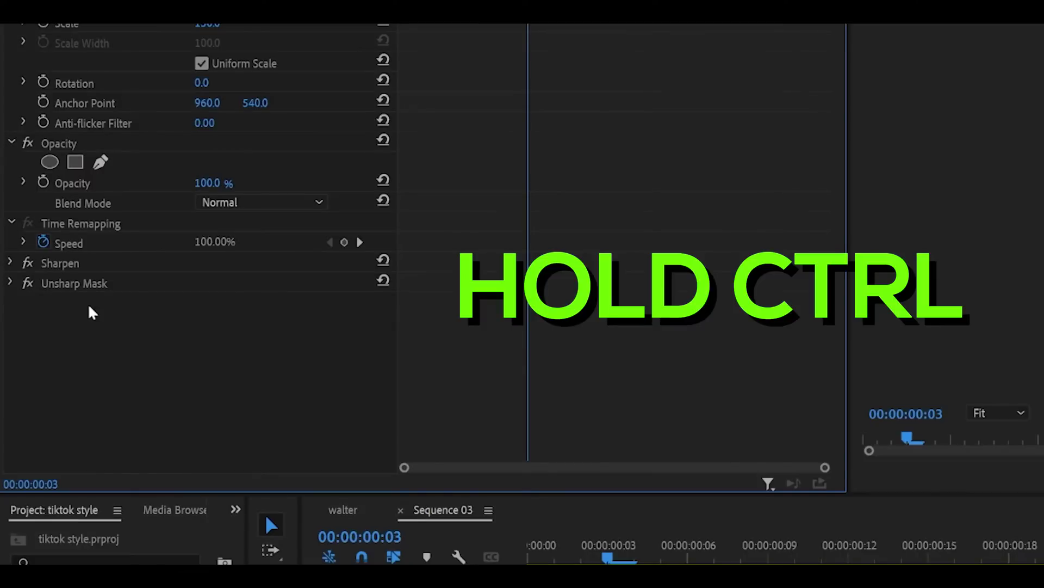
ctrl+click(71, 263)
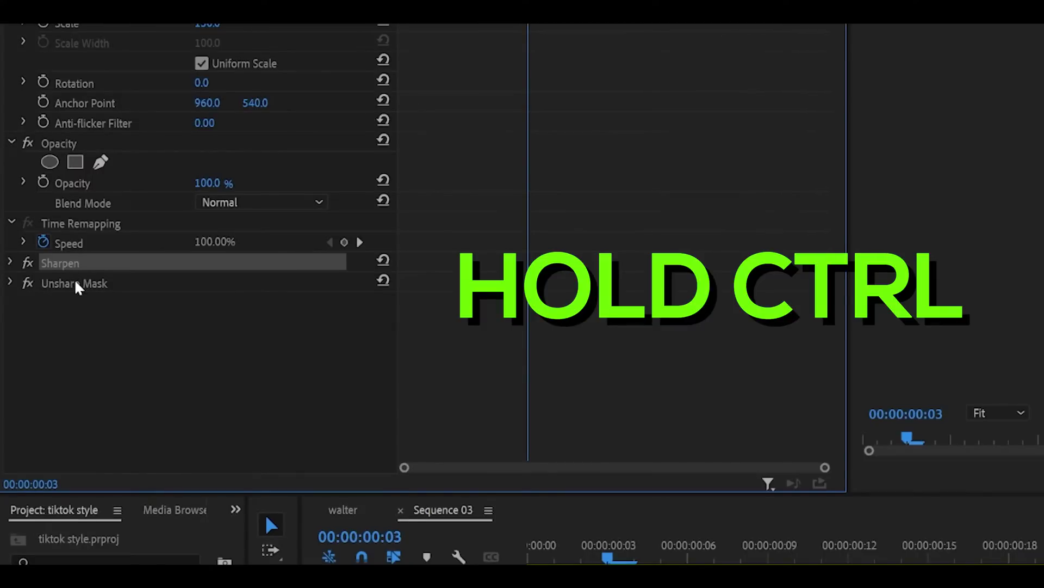
ctrl+click(76, 283)
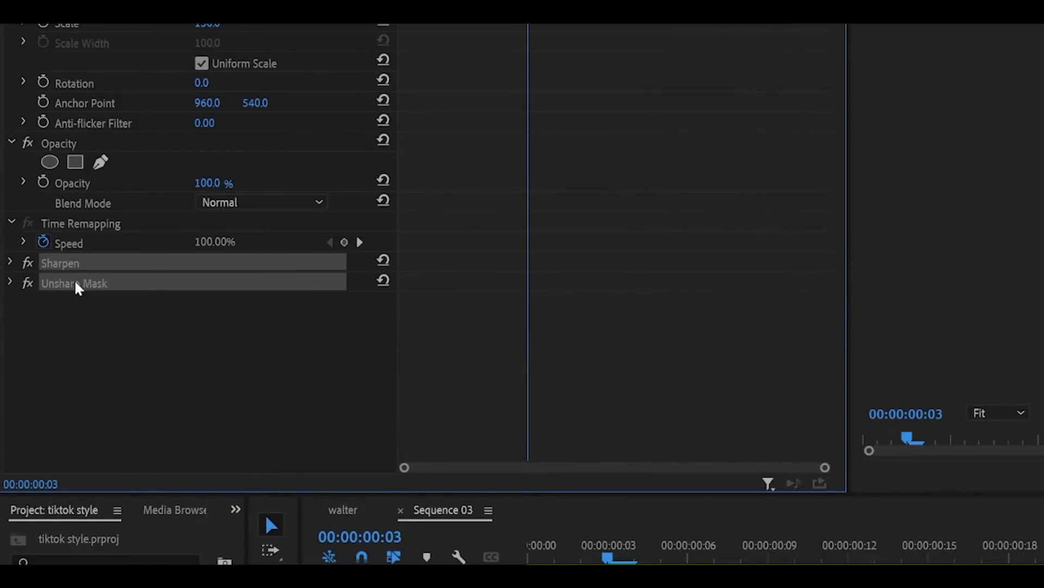
right_click(76, 283)
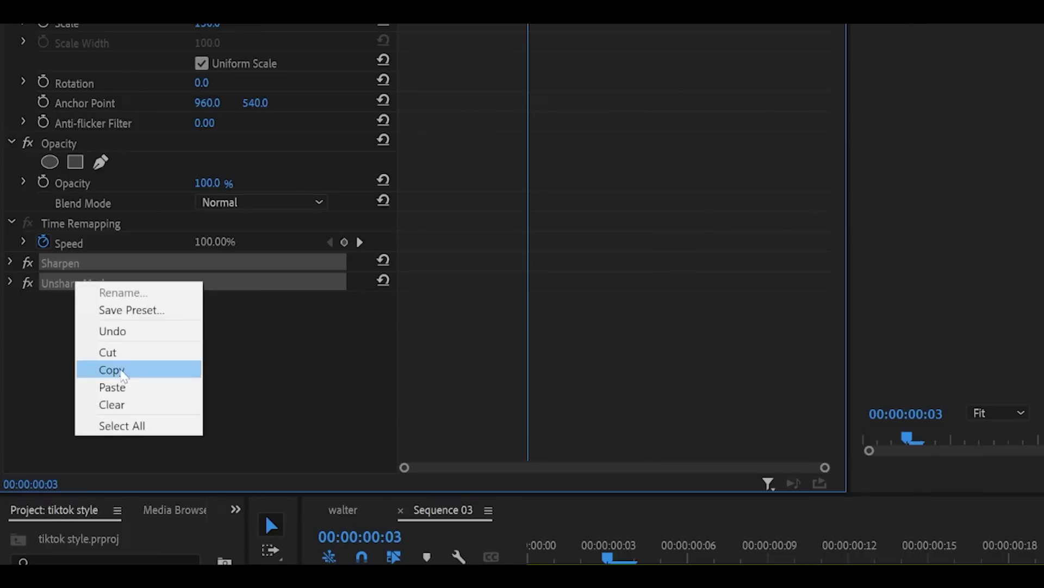
click(122, 373)
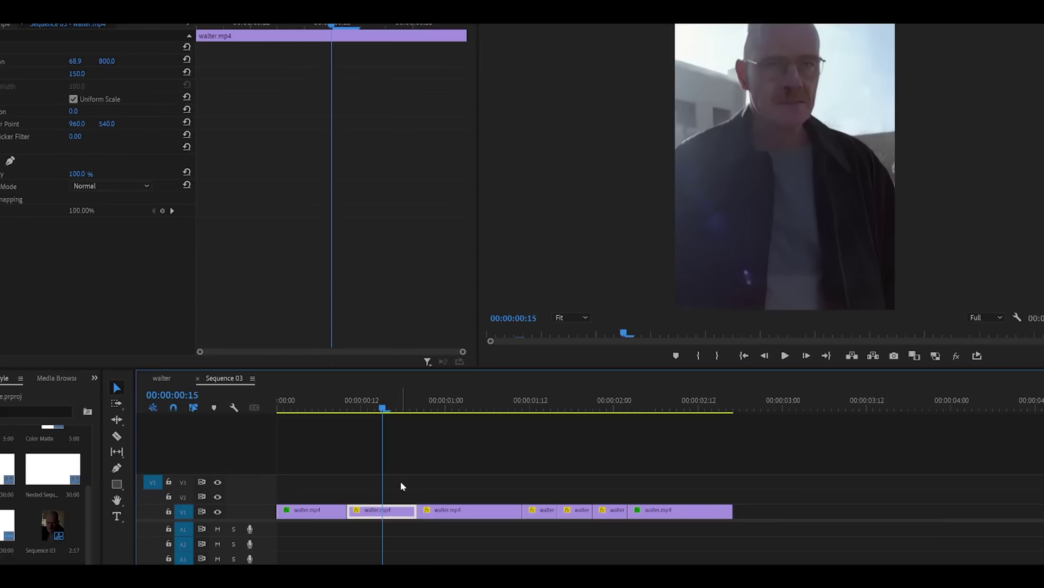
Step: Paste the Sharpen and Unsharp Mask effects onto the five middle walter.mp4 clips and scrub through them
drag(400, 482, 608, 522)
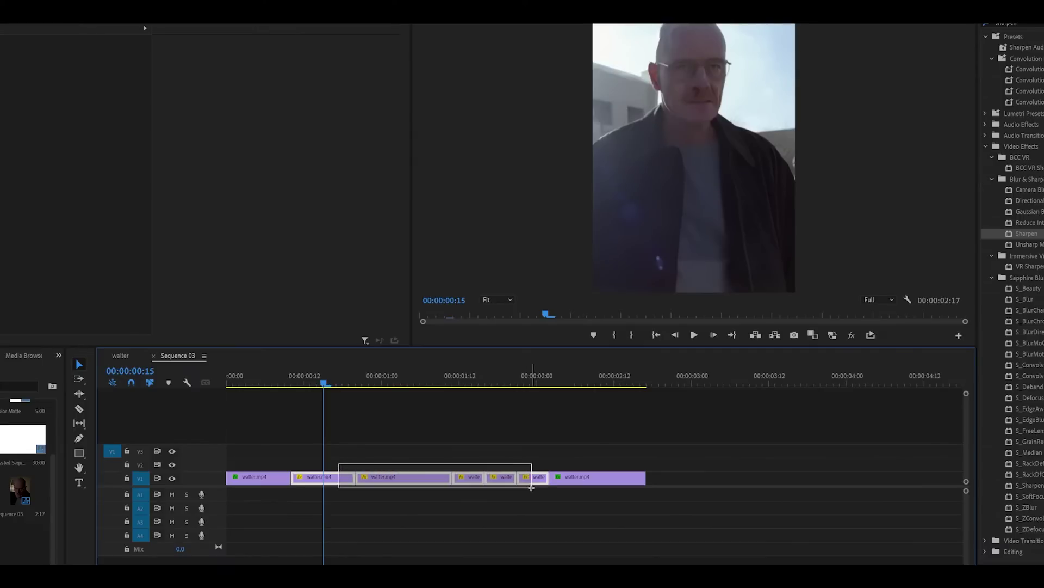
drag(532, 488, 532, 490)
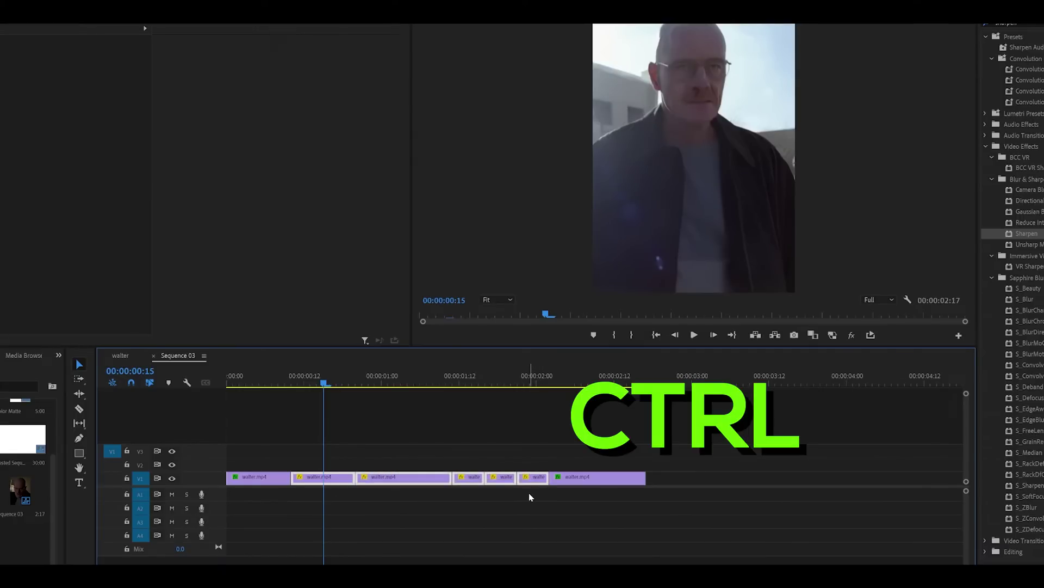
key(ctrl+v)
drag(325, 383, 453, 390)
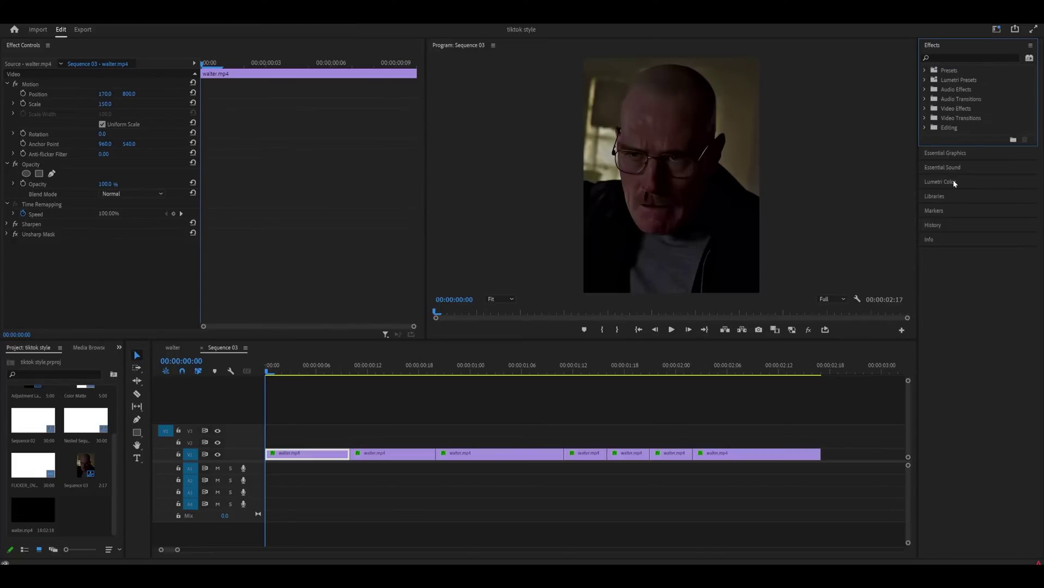
Step: Open the Lumetri Color controls for the first walter.mp4 clip after scrubbing through its footage
click(953, 181)
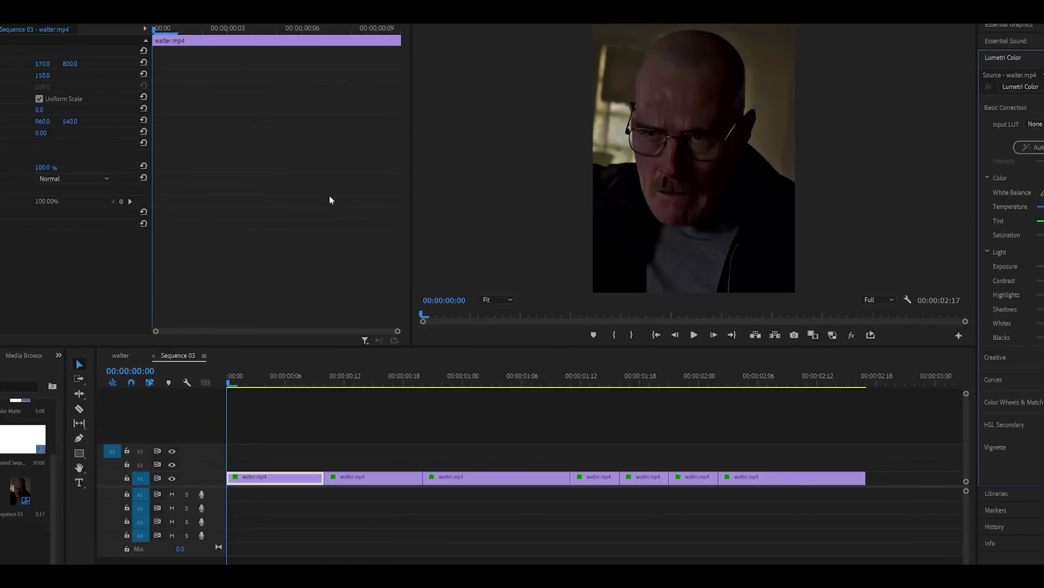
click(301, 383)
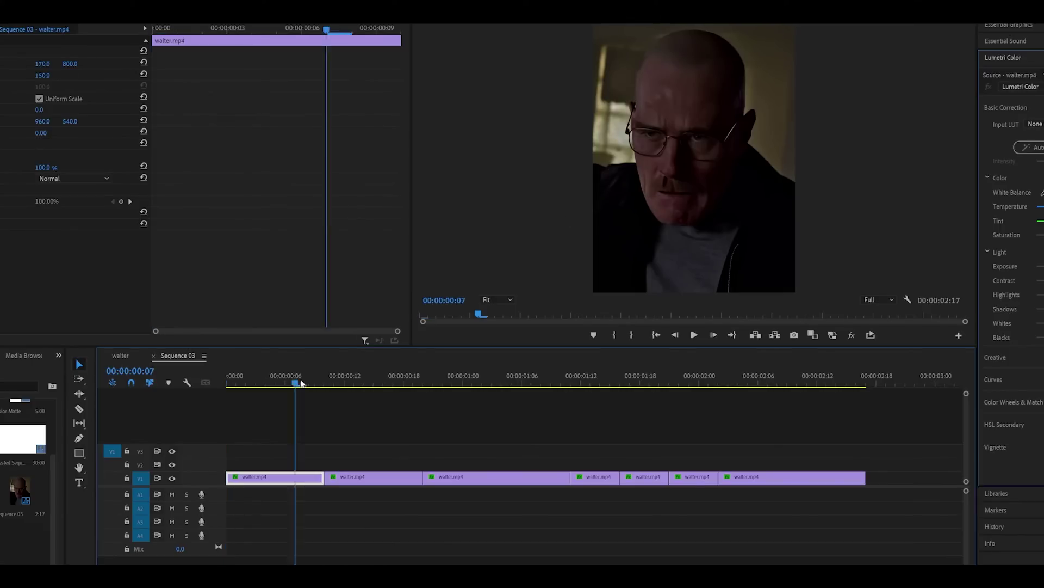
drag(301, 383, 385, 387)
click(944, 47)
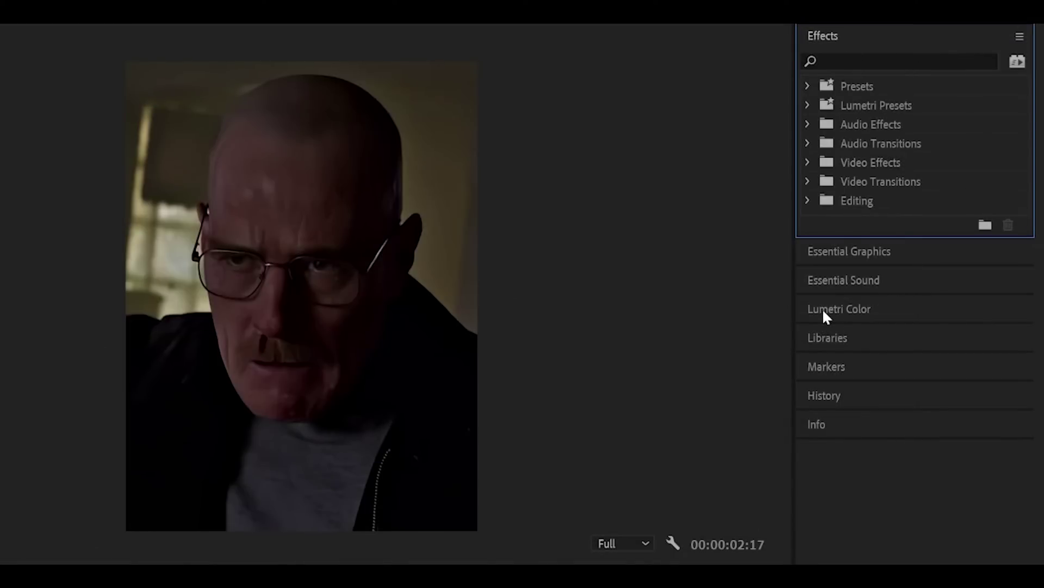
click(852, 309)
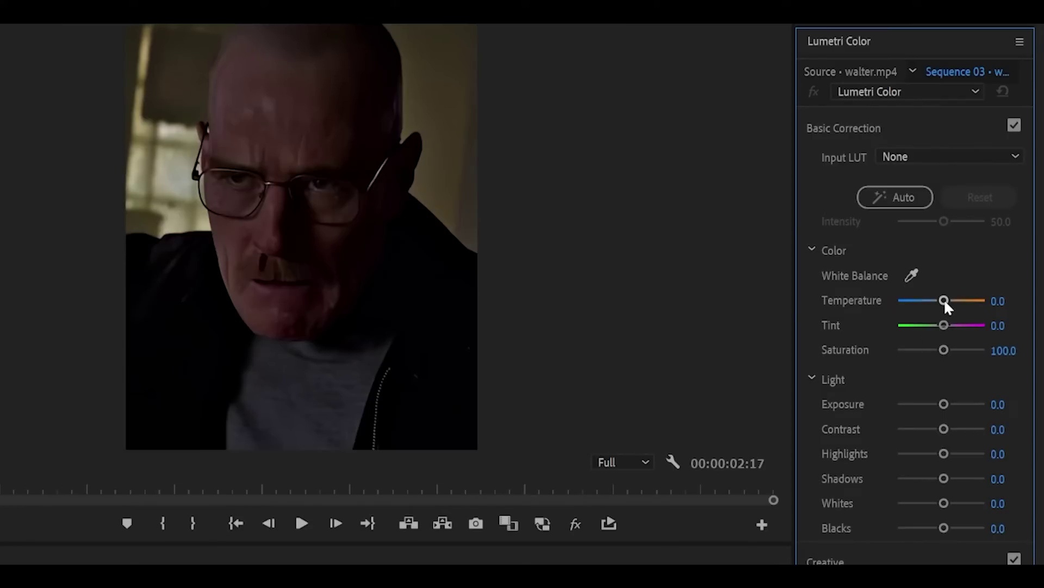
Step: Try both extremes of the temperature, starting with 100, and a higher saturation on the first clip
drag(945, 302, 1011, 299)
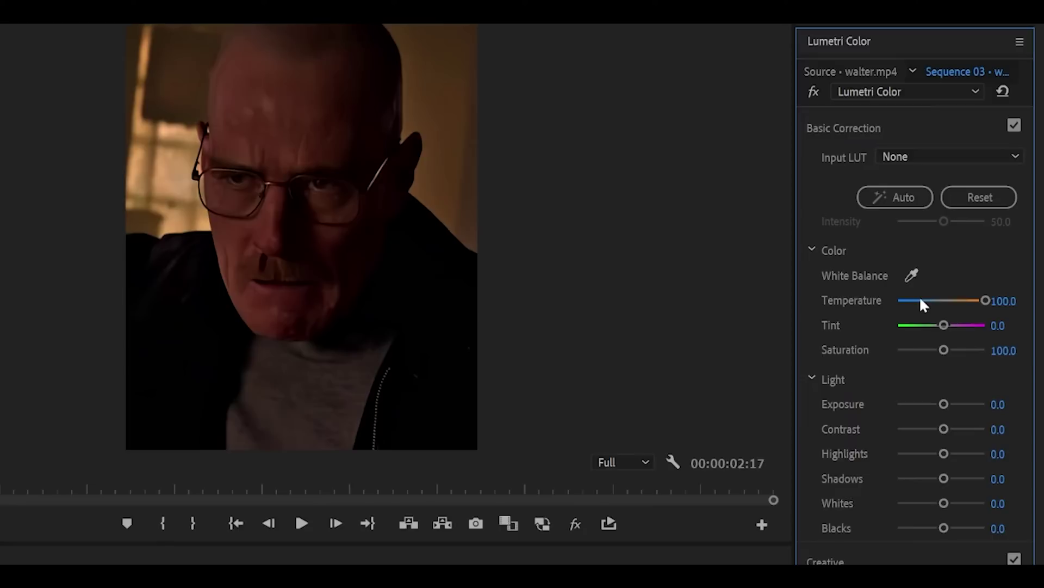
drag(919, 299, 807, 303)
drag(944, 350, 984, 354)
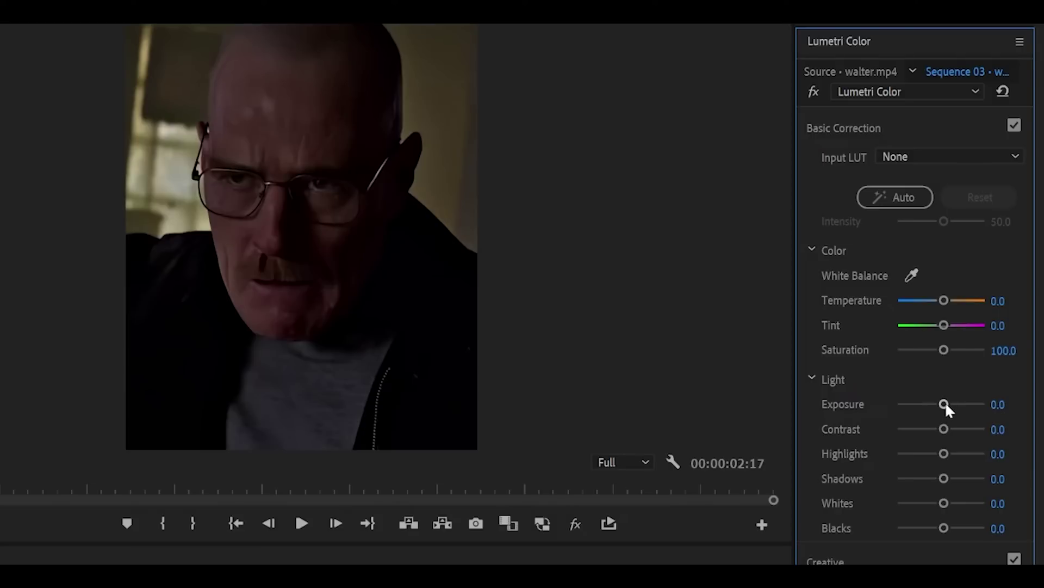
Step: Set the first clip's exposure to 2.6 and contrast to 26.9, and try out lower highlights and shadows
drag(945, 404, 953, 431)
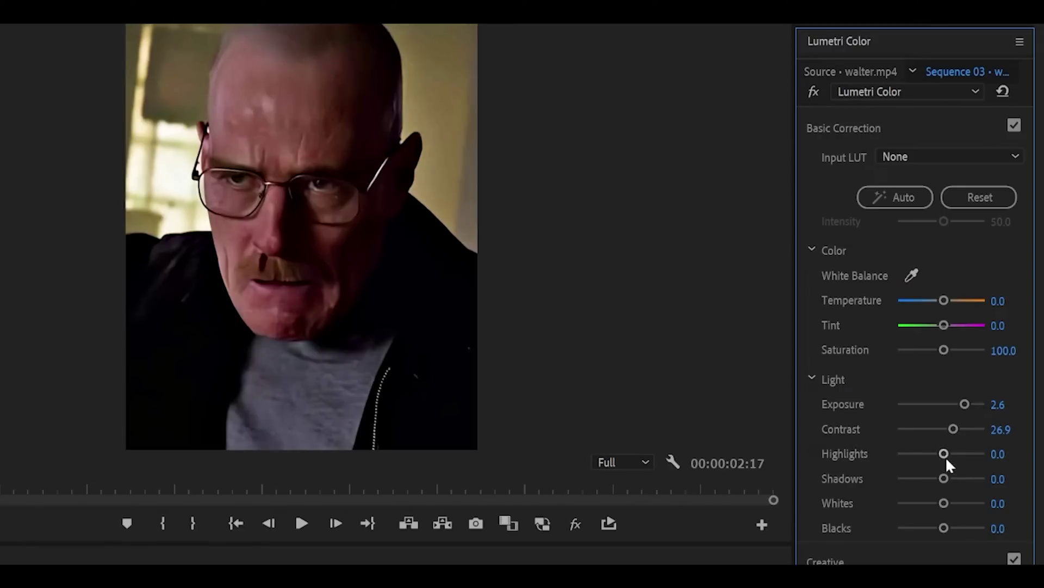
drag(942, 453, 915, 452)
key(ctrl+shift+z)
key(ctrl+z)
drag(943, 478, 933, 478)
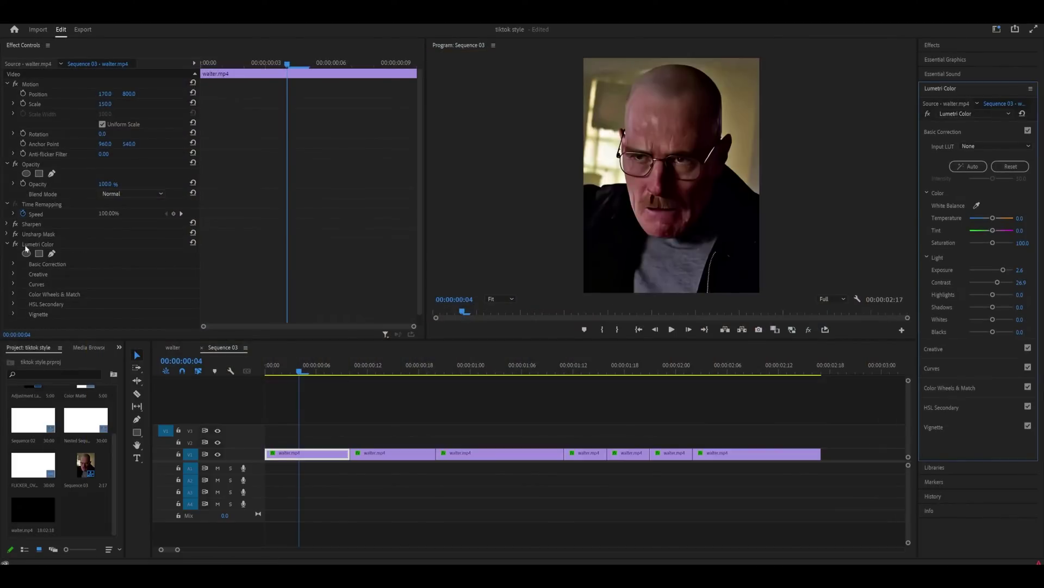
Step: Grade the second walter.mp4 clip with exposure -0.5, contrast 41.9, highlights 48.4 and shadows -24.7
click(12, 304)
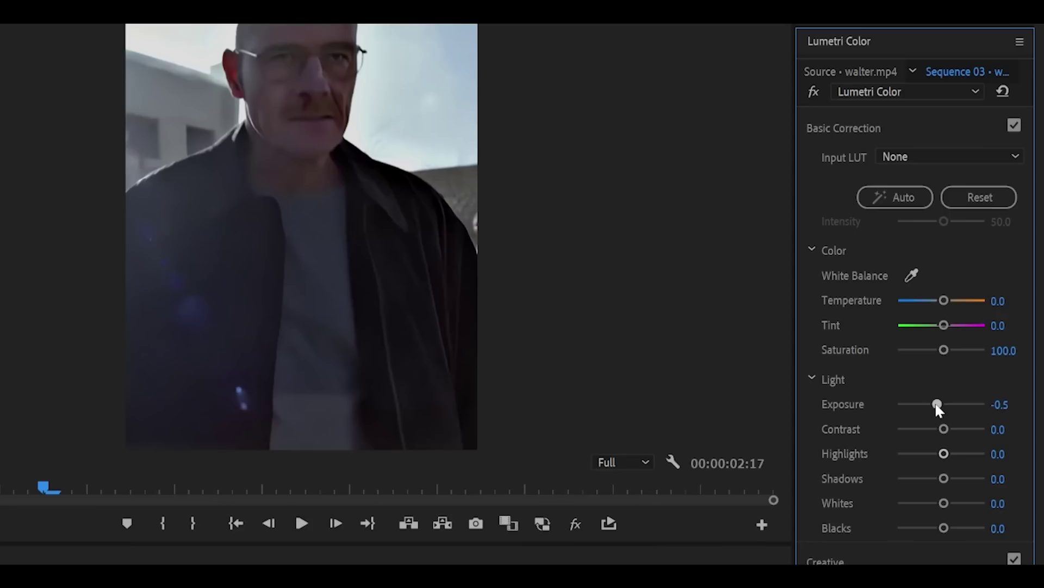
drag(939, 409, 931, 479)
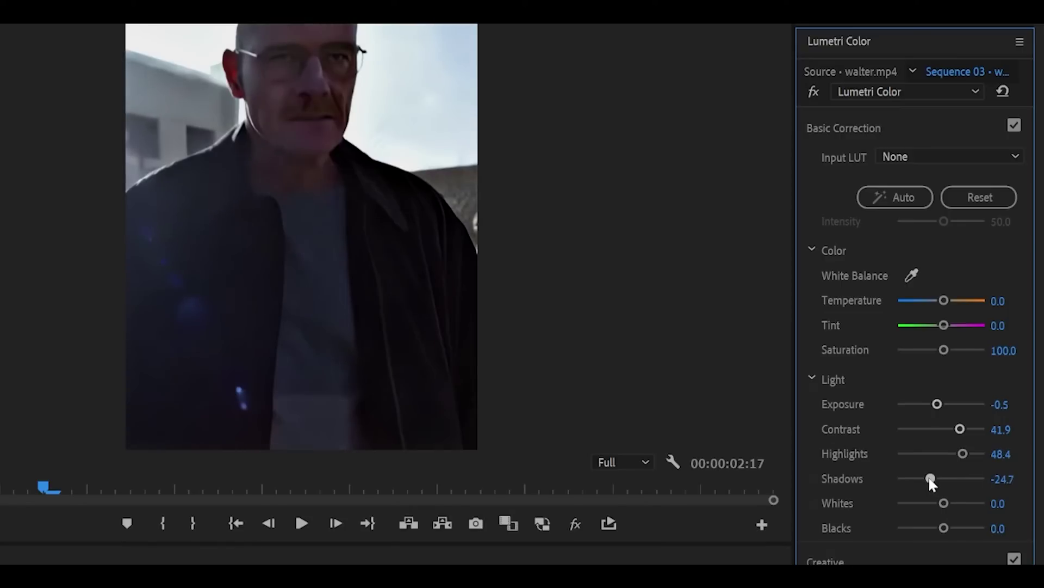
Step: Play the sequence and return to its start to review the colour grading across the clips
key(space)
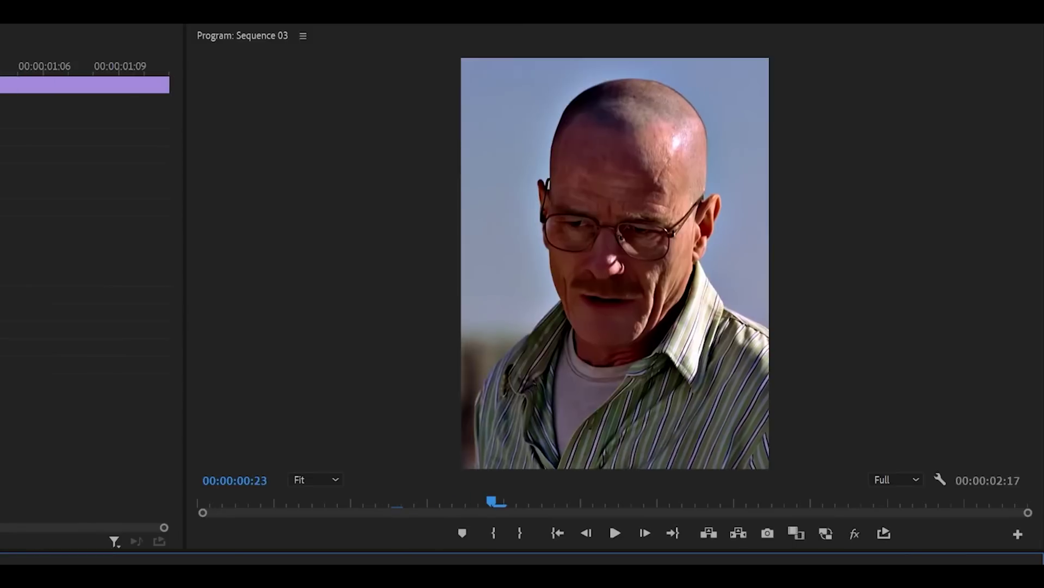
key(Home)
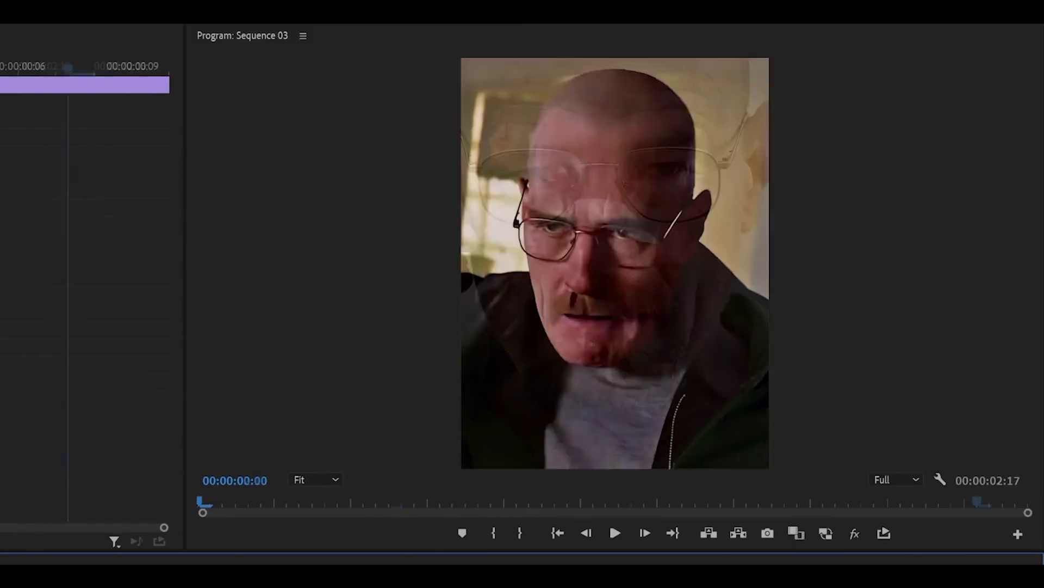
key(space)
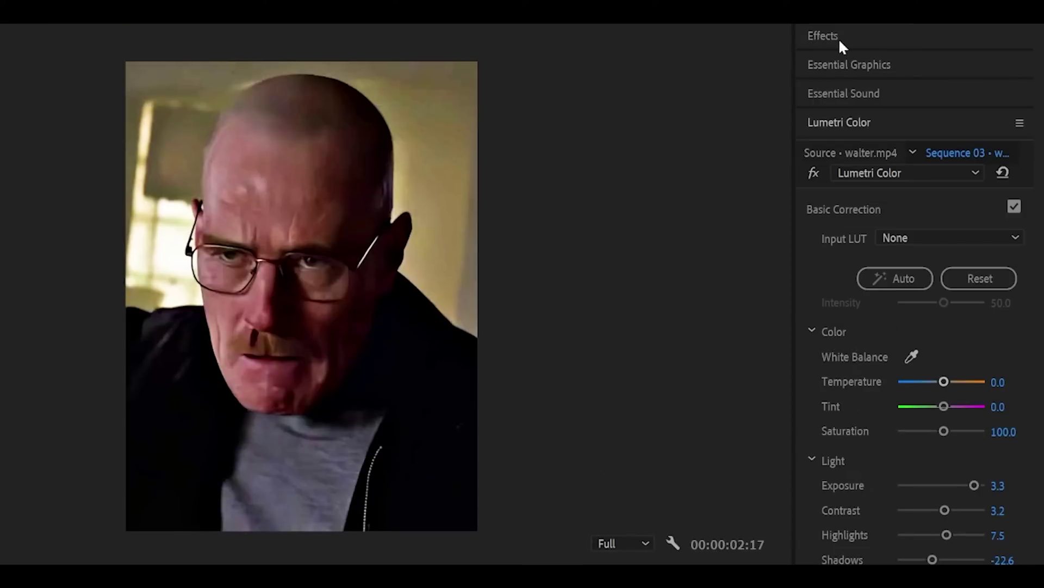
Step: Find the Lumetri Color video effect and add a second instance of it to the first walter.mp4 clip
click(840, 39)
click(849, 57)
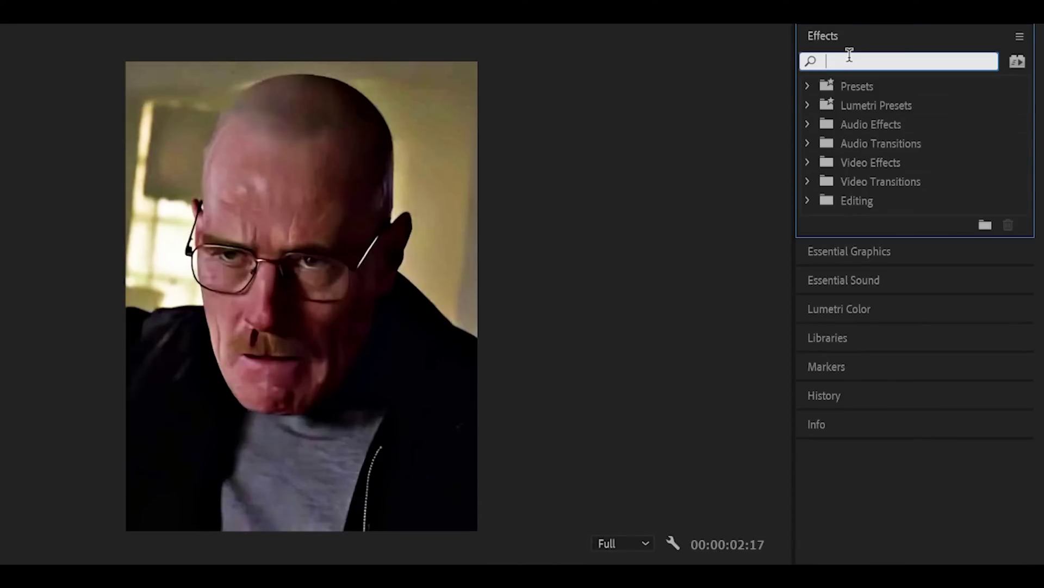
text(lum)
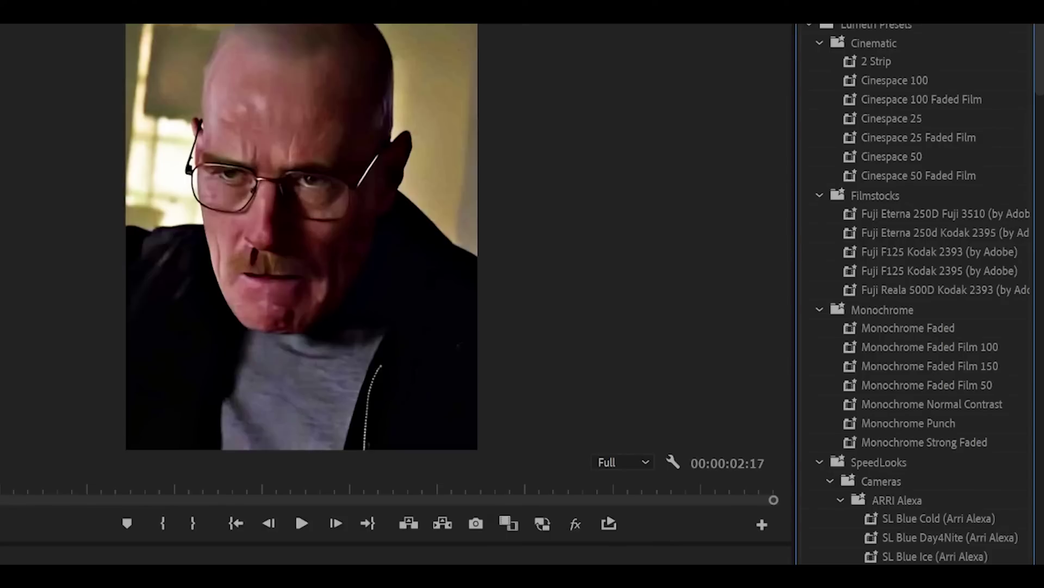
scroll(919, 294, down, 10)
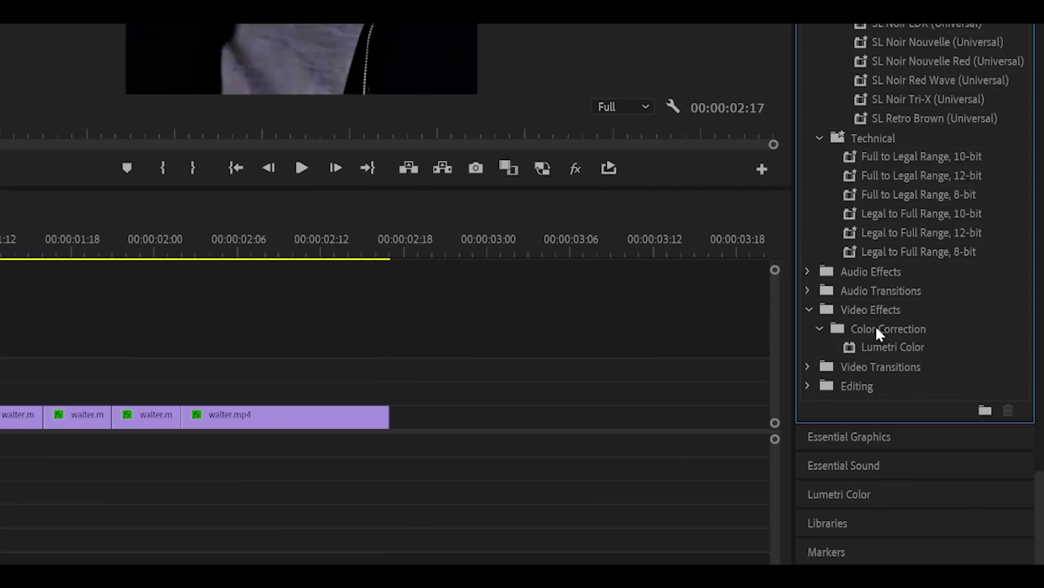
drag(899, 345, 0, 418)
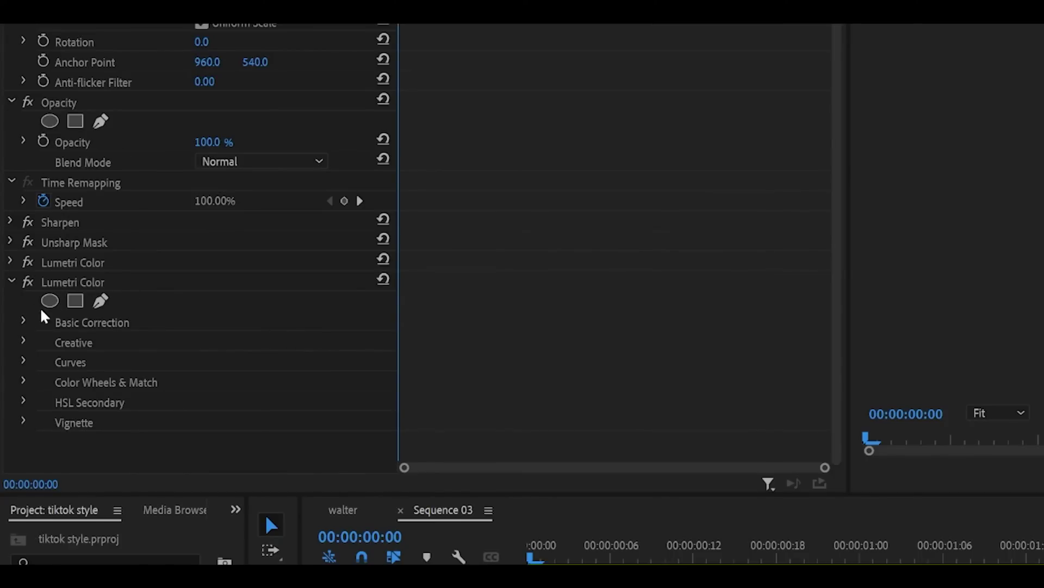
Step: In the first clip's second Lumetri Color effect, enable exposure keyframing at 00:00:00:00 and set exposure to 4
click(25, 324)
scroll(543, 333, down, 6)
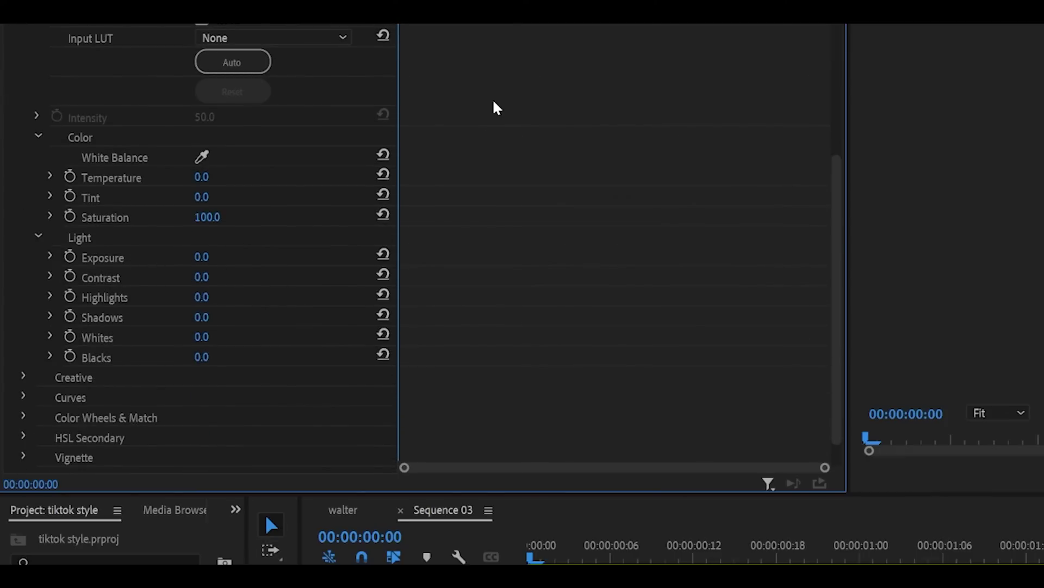
click(69, 257)
scroll(483, 311, up, 3)
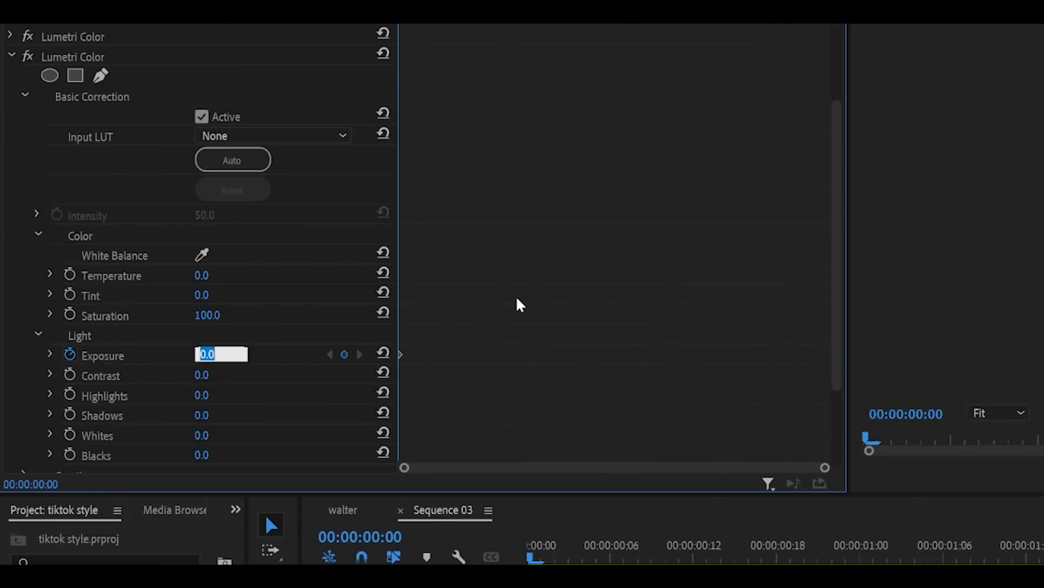
text(4)
key(Return)
click(128, 313)
text(4)
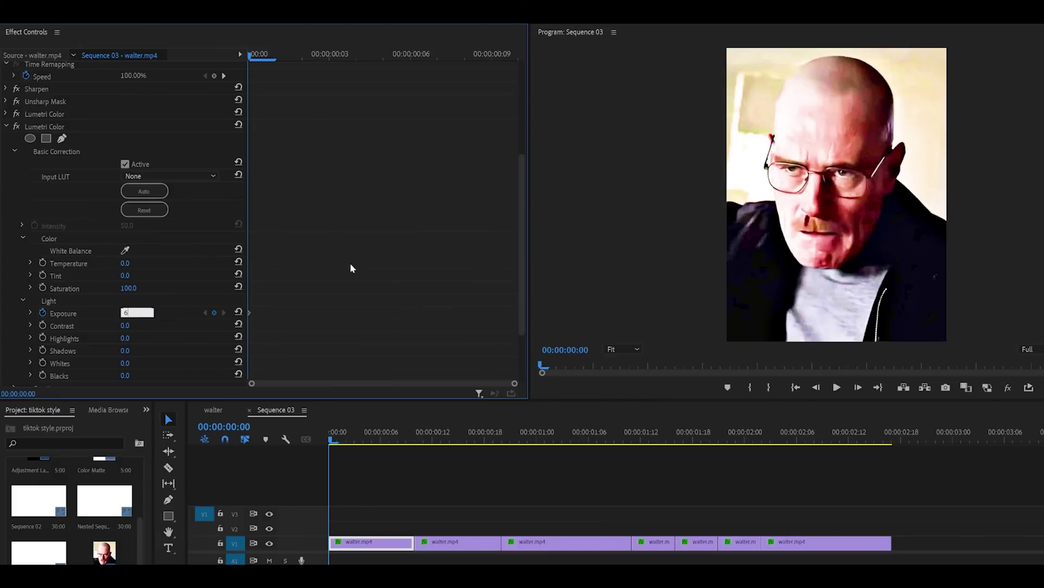
Step: Keyframe the second Lumetri Color's exposure at 0 on the first clip's last frame, 00:00:00:09, and apply Ease In to that keyframe
click(389, 243)
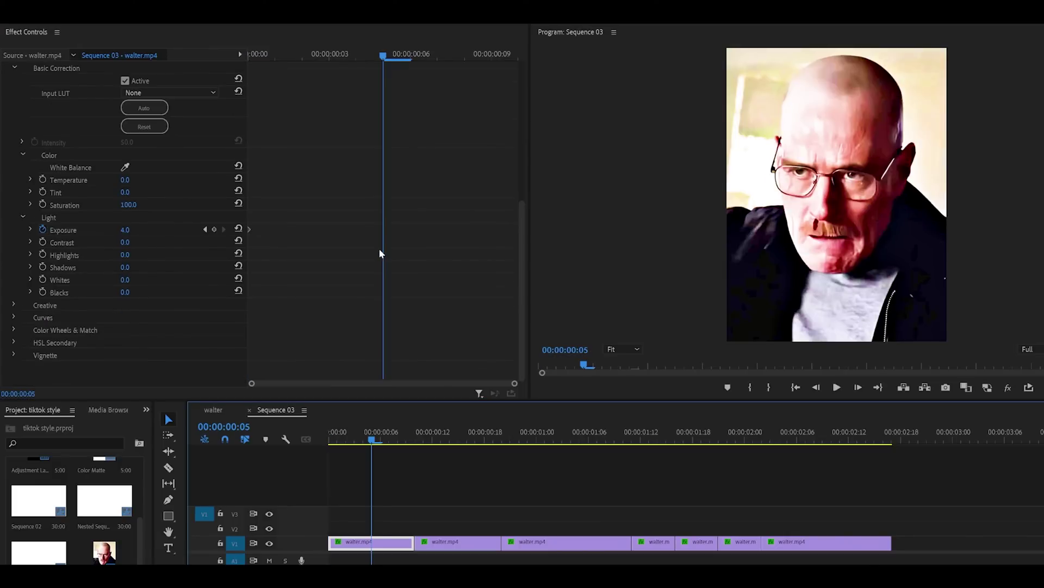
key(Right)
key(Right)
key(Right)
key(Right)
key(Right)
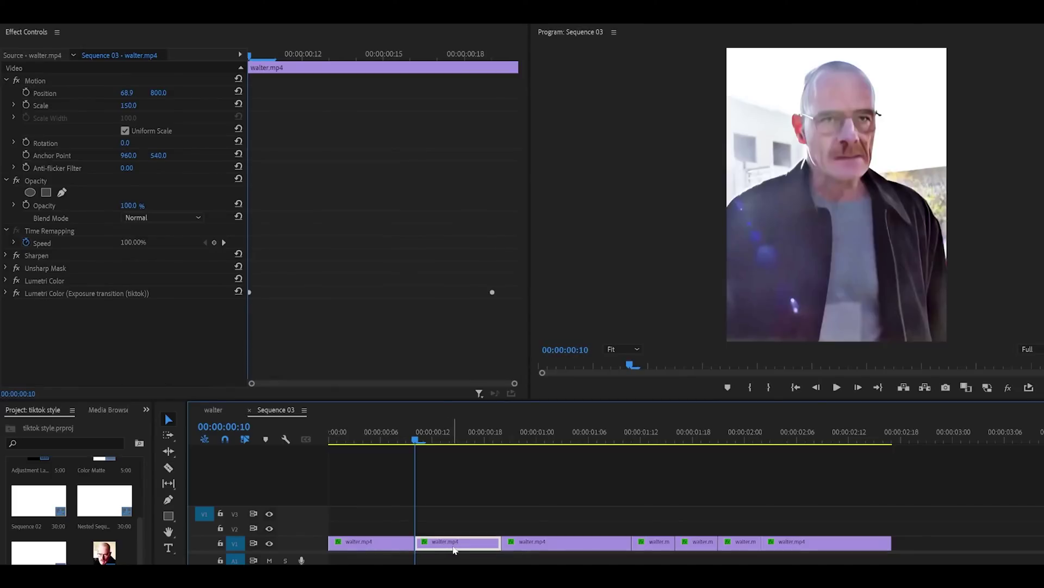
key(Left)
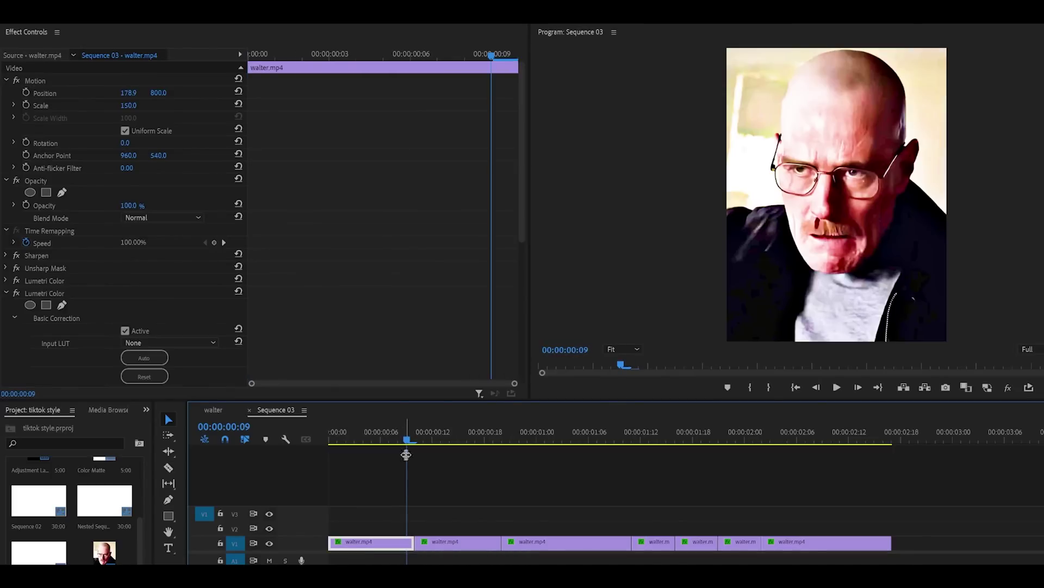
scroll(136, 231, down, 5)
click(128, 230)
text(0)
key(Return)
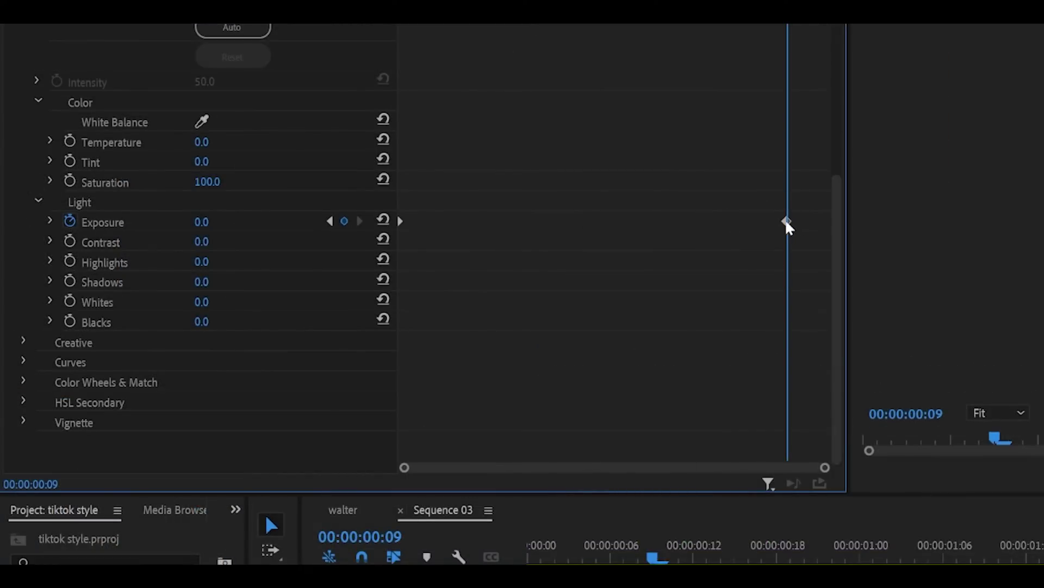
right_click(787, 222)
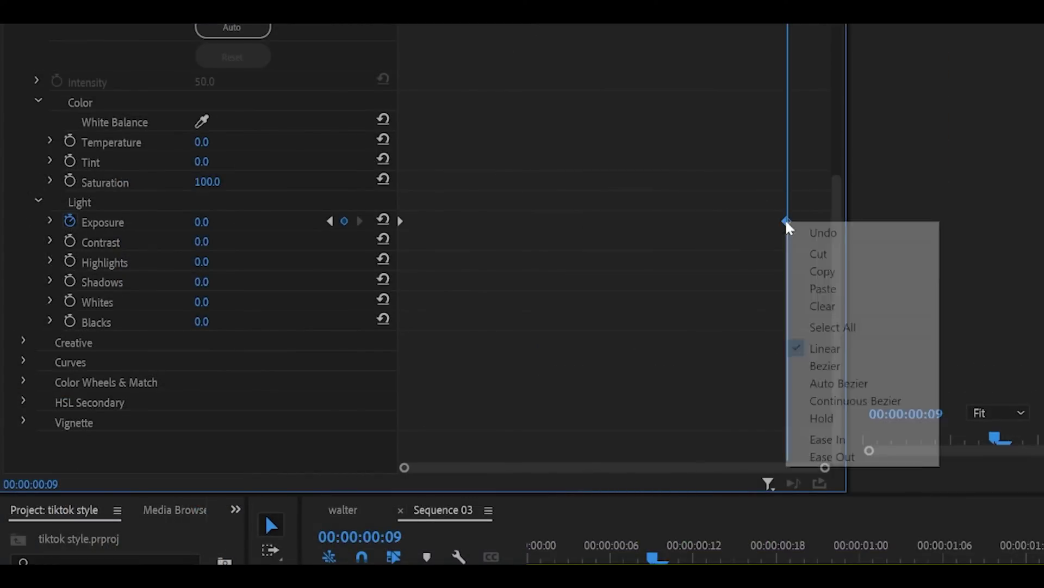
click(826, 438)
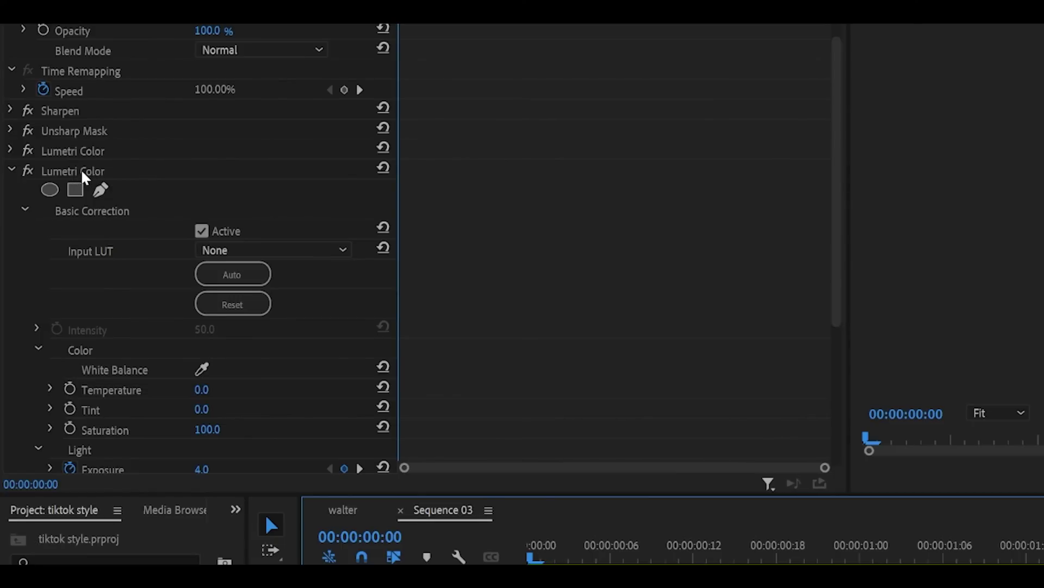
Step: Save the keyframed Lumetri Color effect as a Scale-type preset named "Exposure transition (tiktok)"
right_click(84, 173)
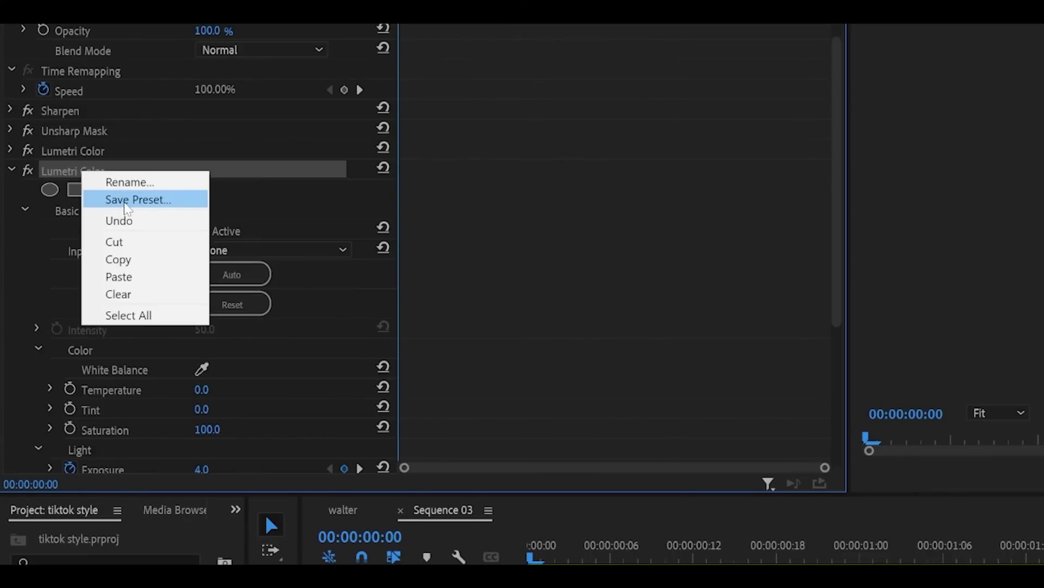
click(125, 206)
text(Exposure transition ()
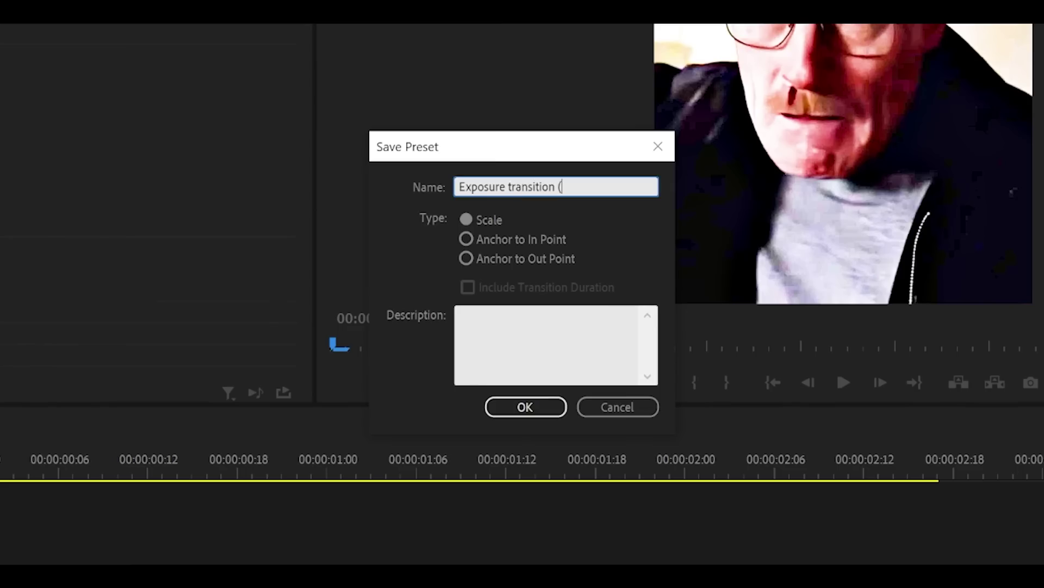
text(tiktok))
click(525, 407)
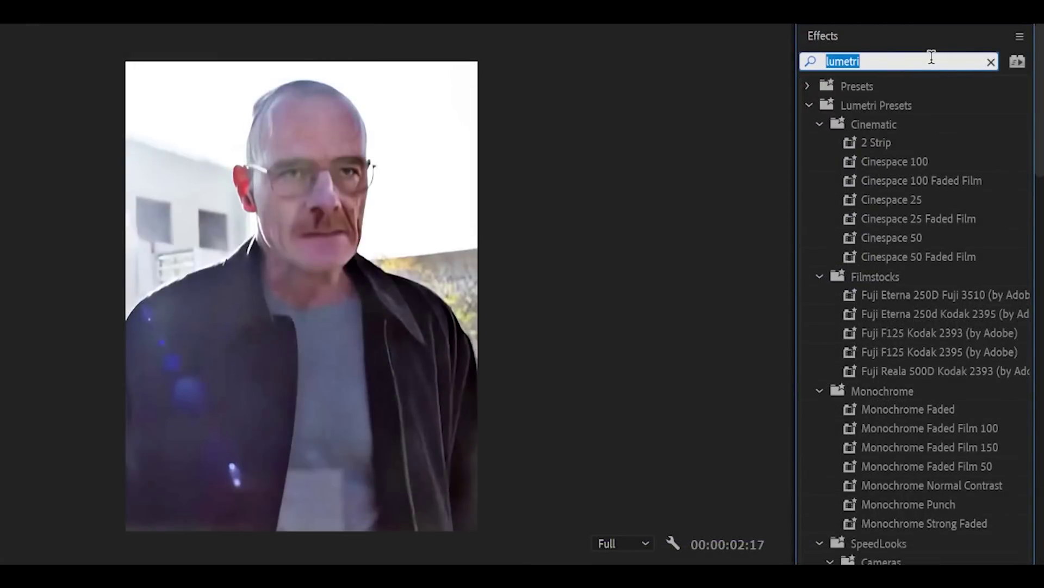
Step: Apply the Exposure transition (tiktok) preset to all walter.mp4 clips after the first and play the sequence
text(expos)
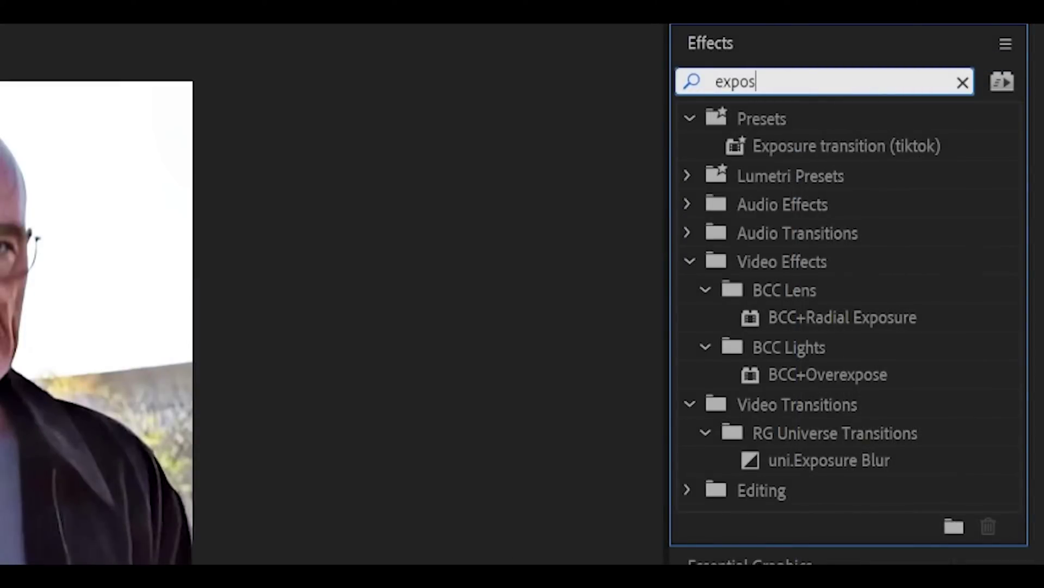
drag(707, 412, 254, 468)
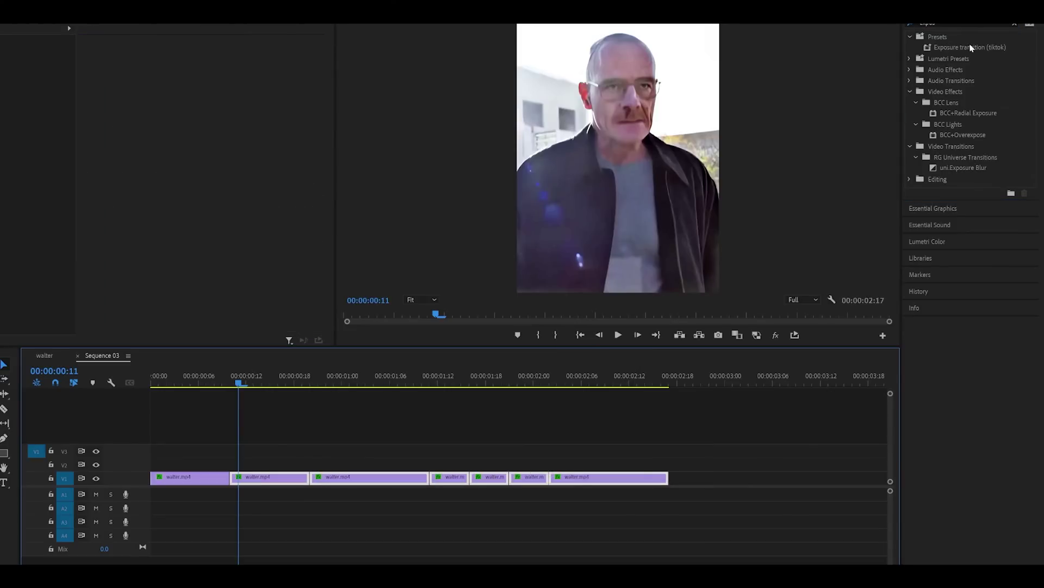
drag(970, 47, 266, 464)
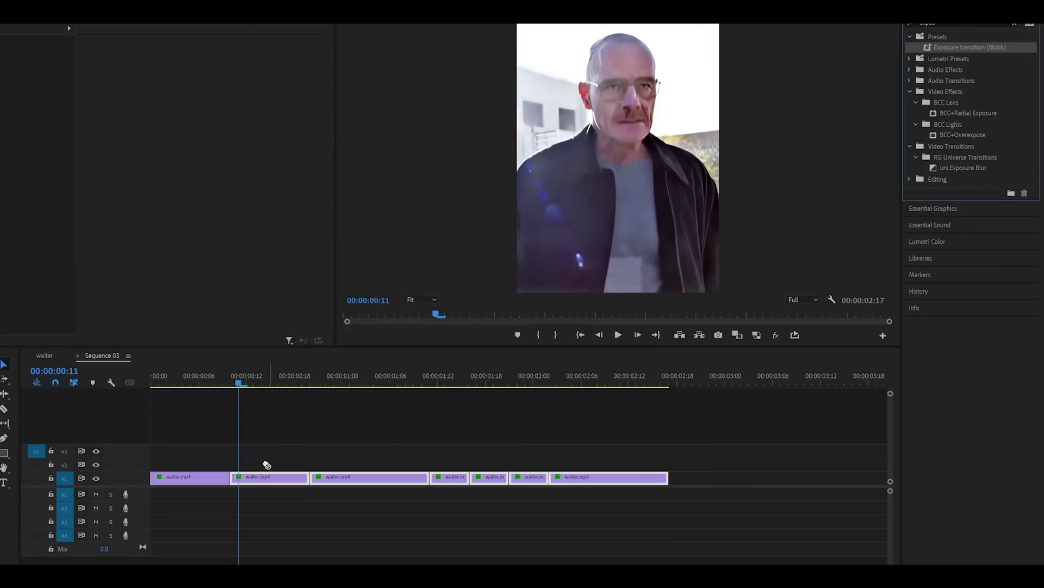
drag(266, 464, 266, 476)
key(space)
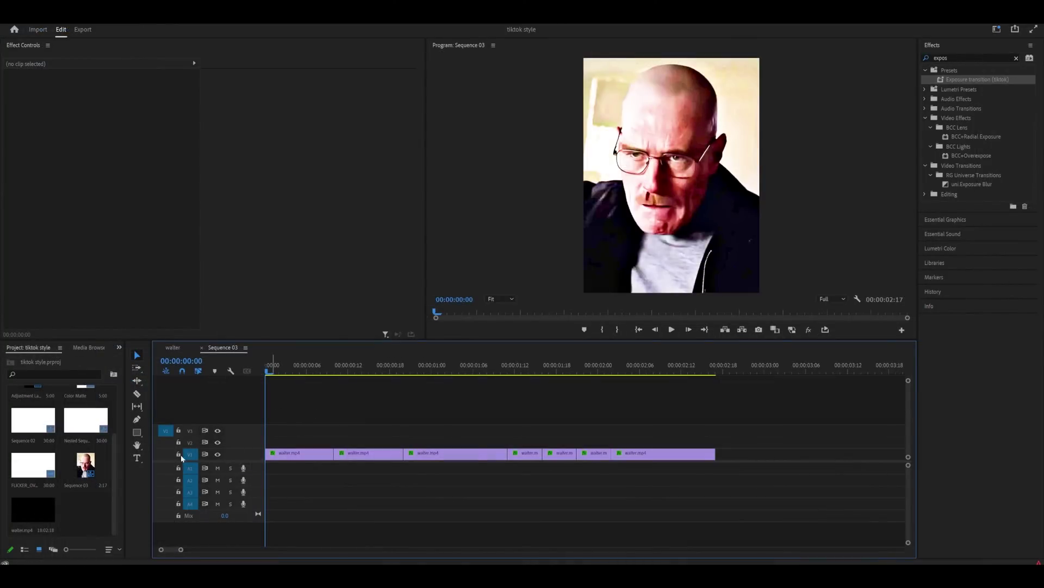
Step: Create a 1200 x 1600 adjustment layer at 23.976 fps and place it on track V2 from the sequence start
right_click(84, 511)
mouse_move(128, 403)
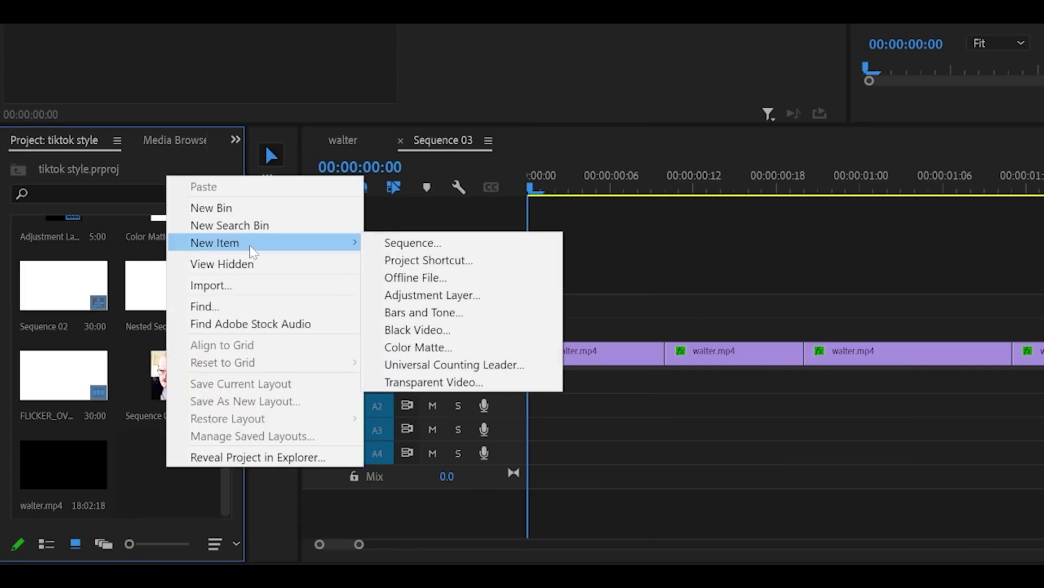
click(432, 295)
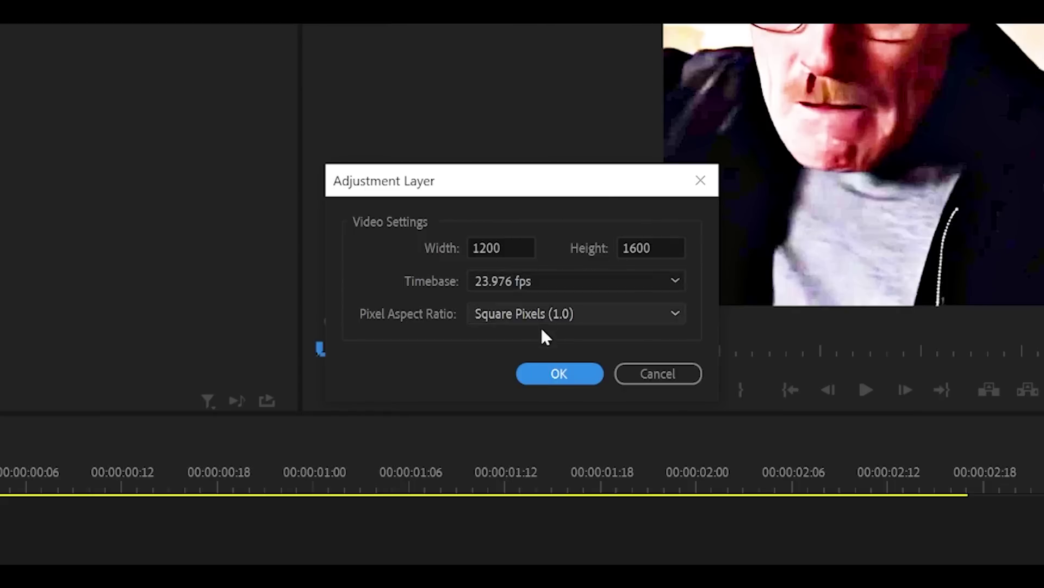
click(559, 373)
drag(130, 481, 393, 374)
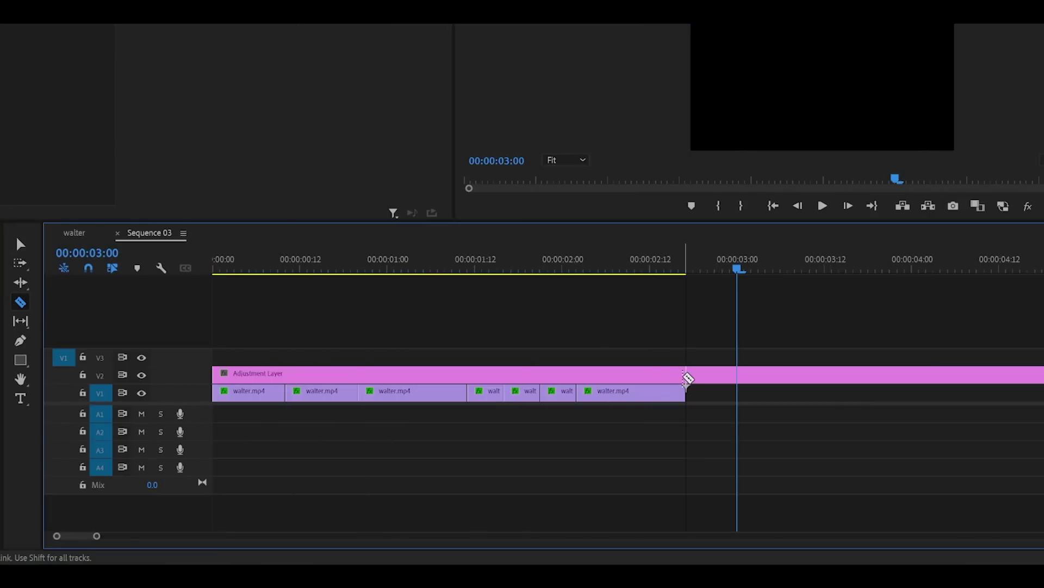
Step: Cut the adjustment layer at the end of the last walter.mp4 clip and delete the excess part
click(687, 373)
key(v)
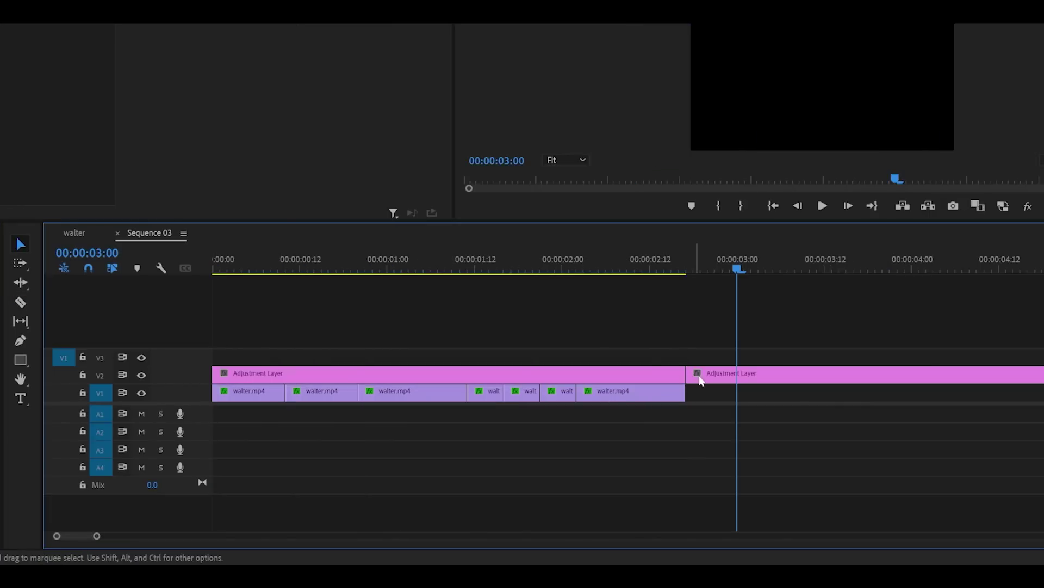
click(749, 375)
drag(746, 263, 777, 272)
key(Delete)
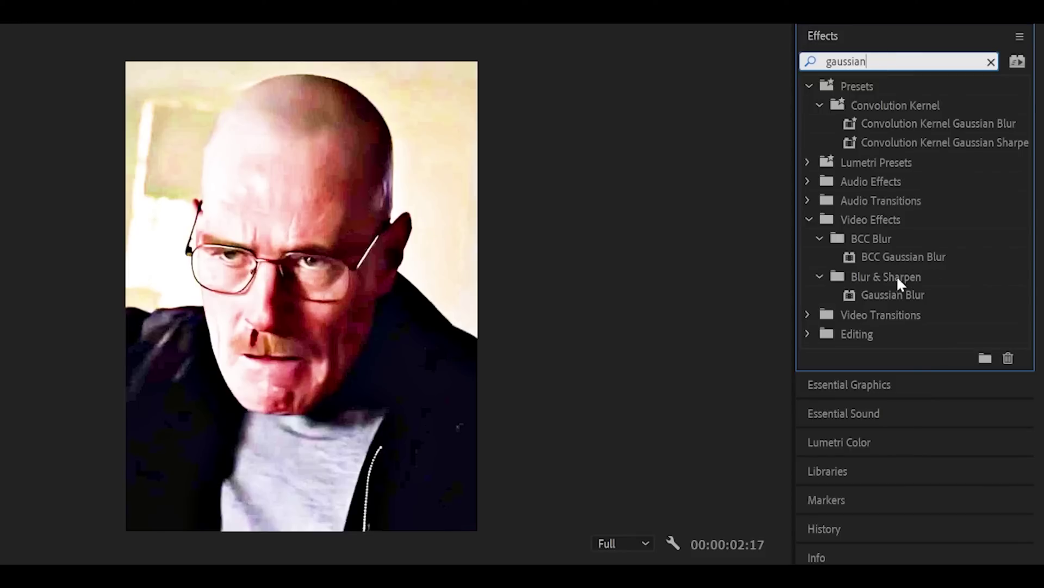
Step: Apply Gaussian Blur to the adjustment layer and set its blur dimensions to Vertical
click(903, 294)
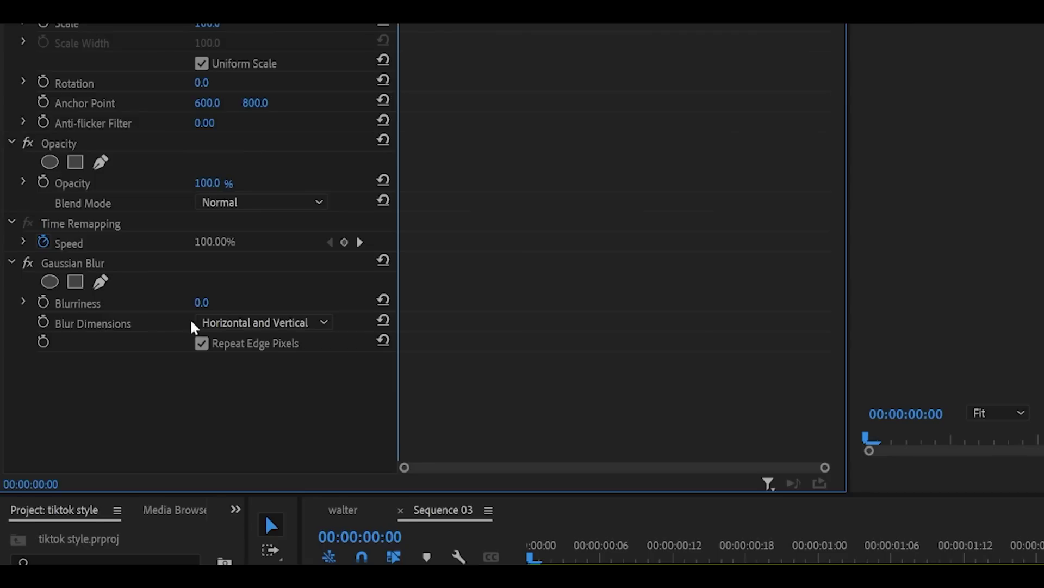
click(239, 324)
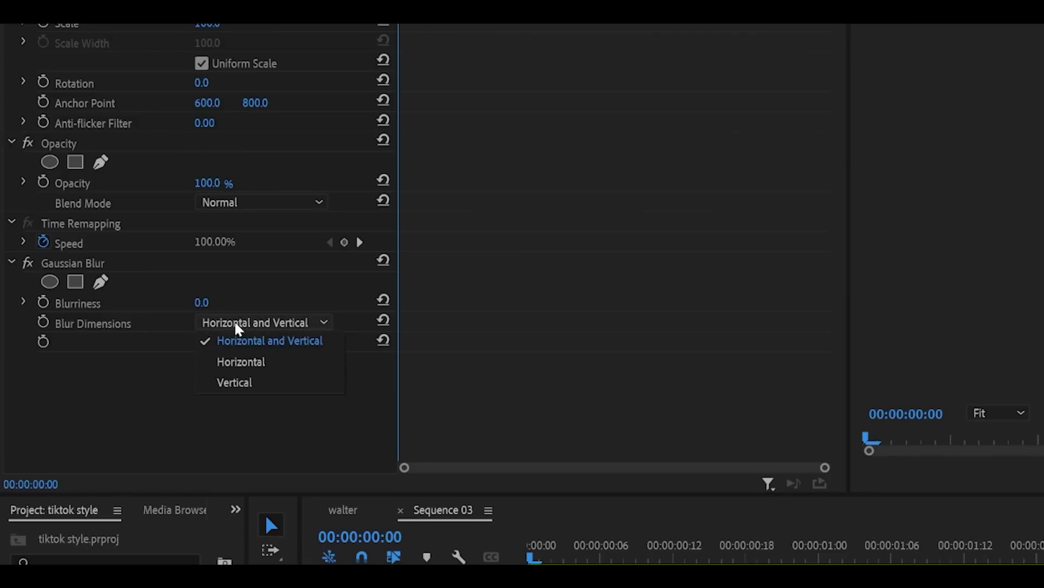
click(239, 383)
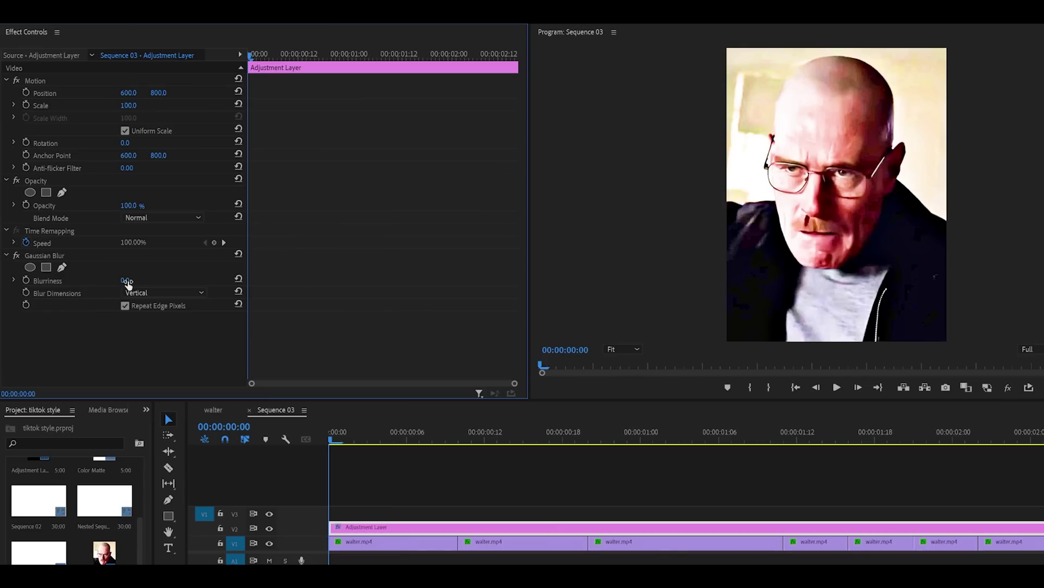
Step: Set the Gaussian Blur's blurriness to 300 and enable its keyframing at 00:00:00:00
click(127, 281)
text(300)
key(Return)
click(26, 281)
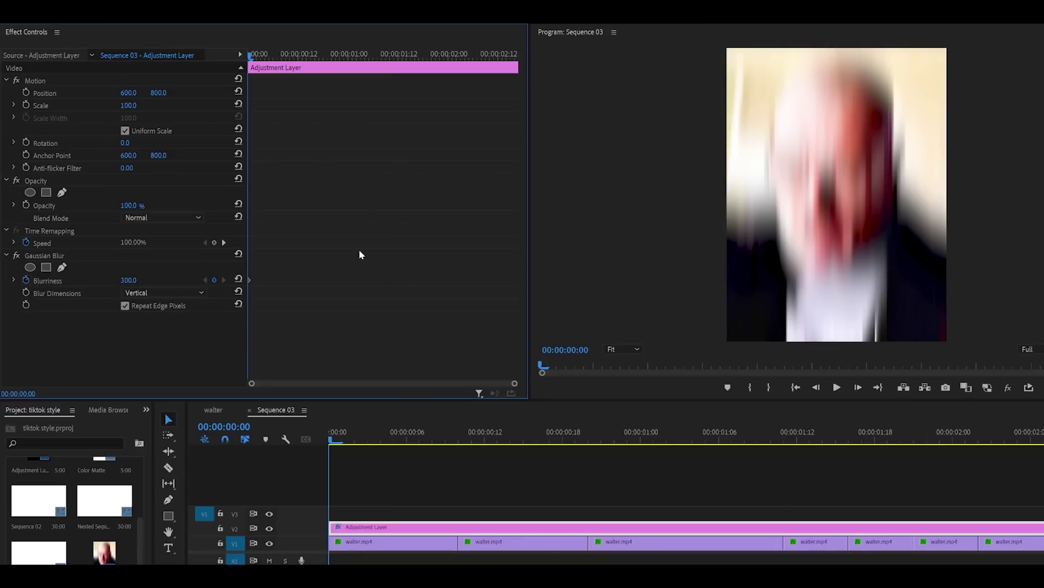
Step: Add a blurriness keyframe of 0 three frames in, at 00:00:00:03
key(Right)
key(Right)
key(Right)
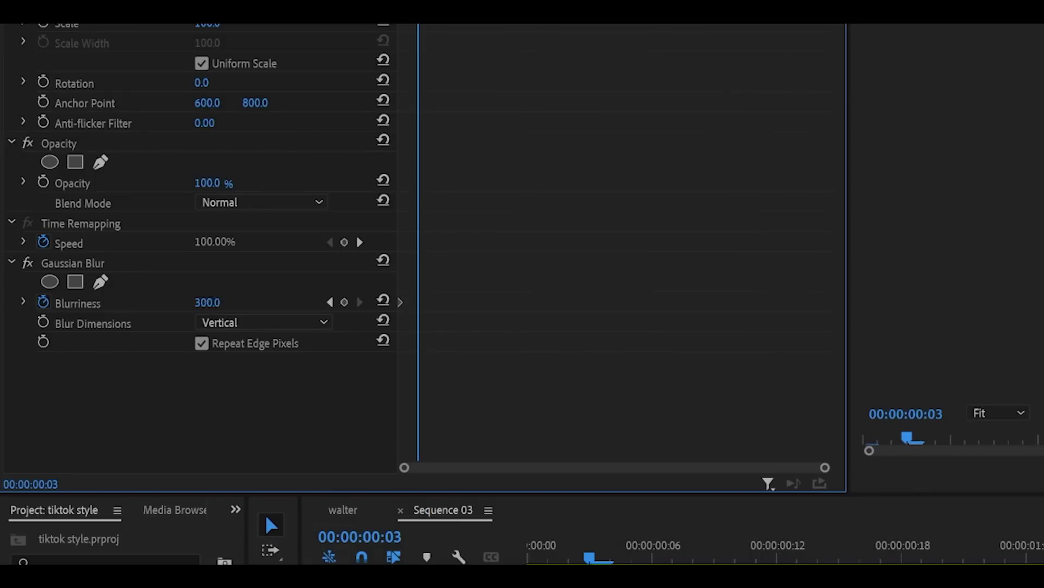
click(208, 302)
text(0)
key(Return)
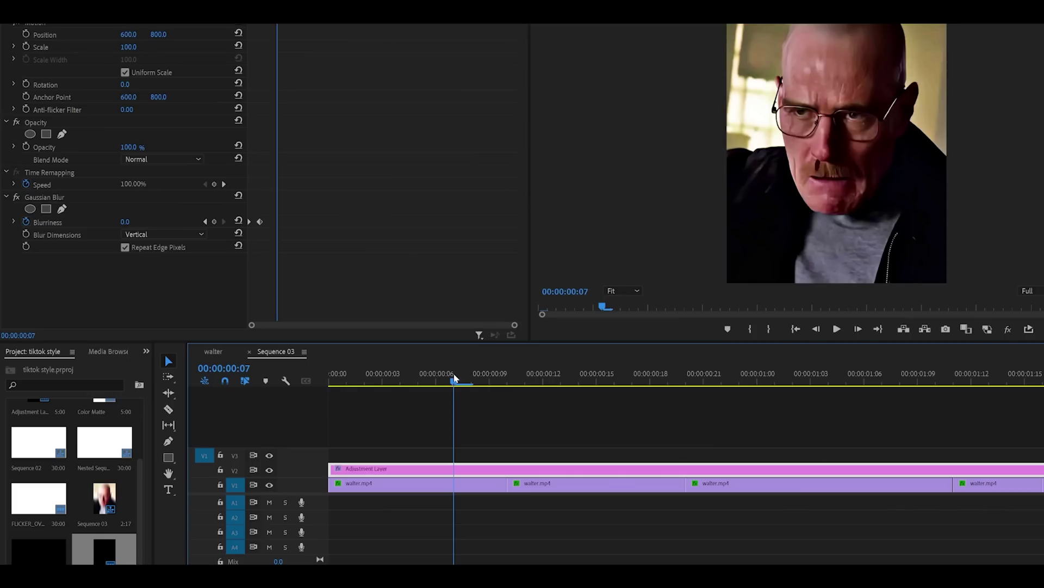
Step: Add a blurriness keyframe of 300 at the start of the second clip, 00:00:00:10
key(Right)
key(Right)
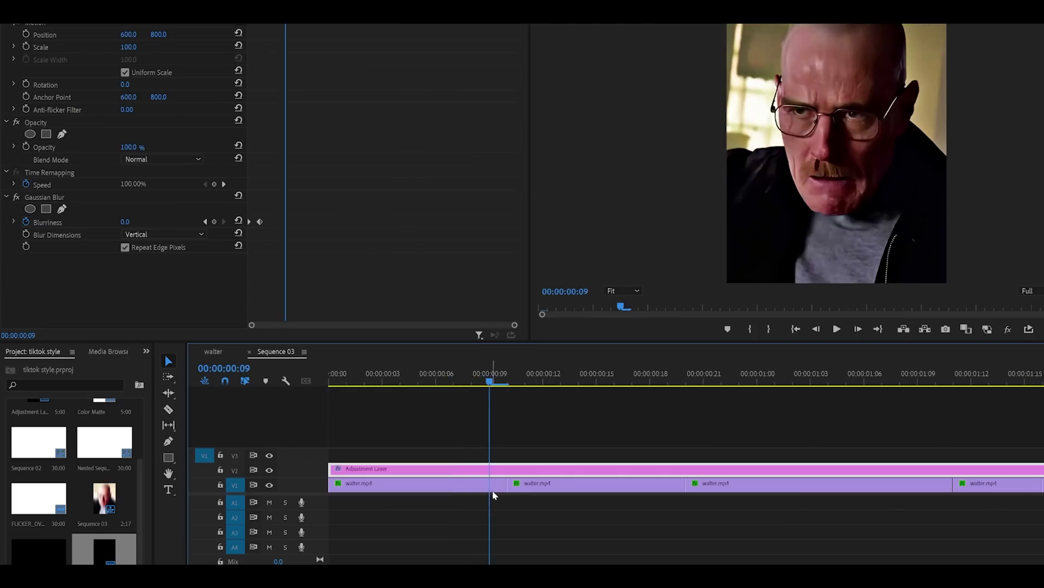
key(Right)
click(517, 488)
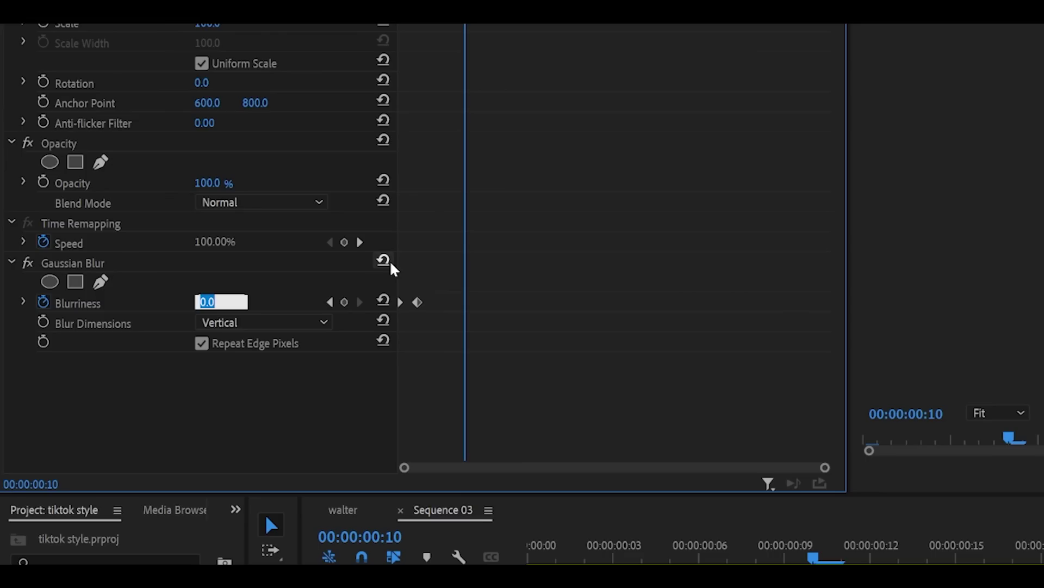
text(300)
key(Return)
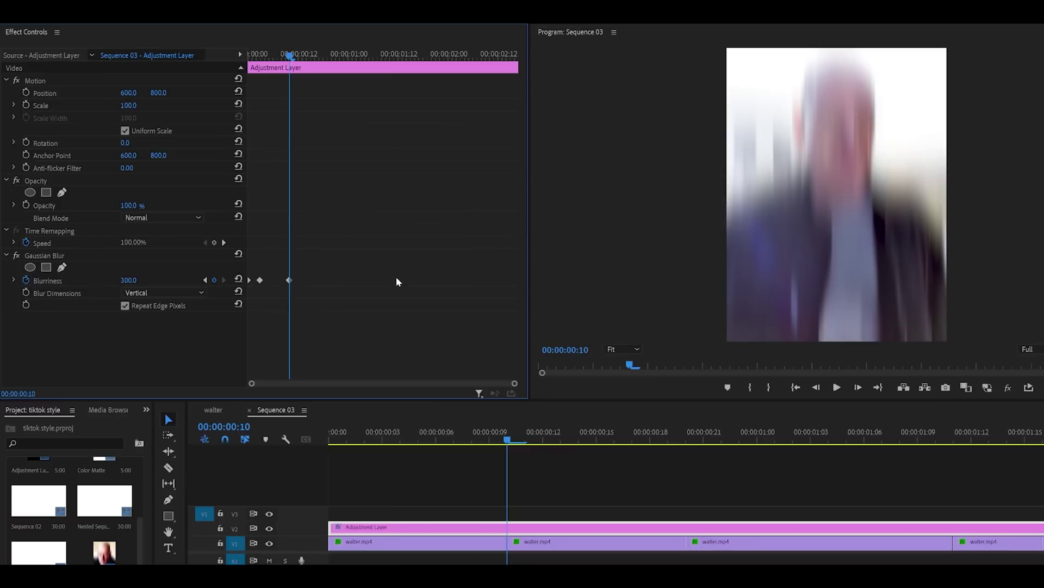
Step: Add a blurriness keyframe of 0 three frames before the second clip starts, at 00:00:00:07
key(Left)
key(Left)
key(Left)
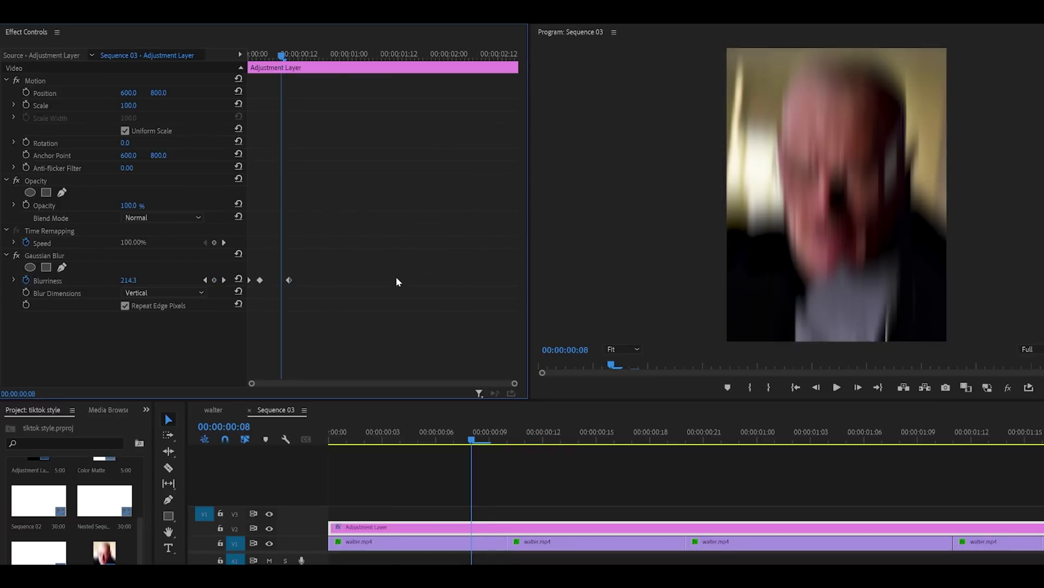
text(0)
key(Return)
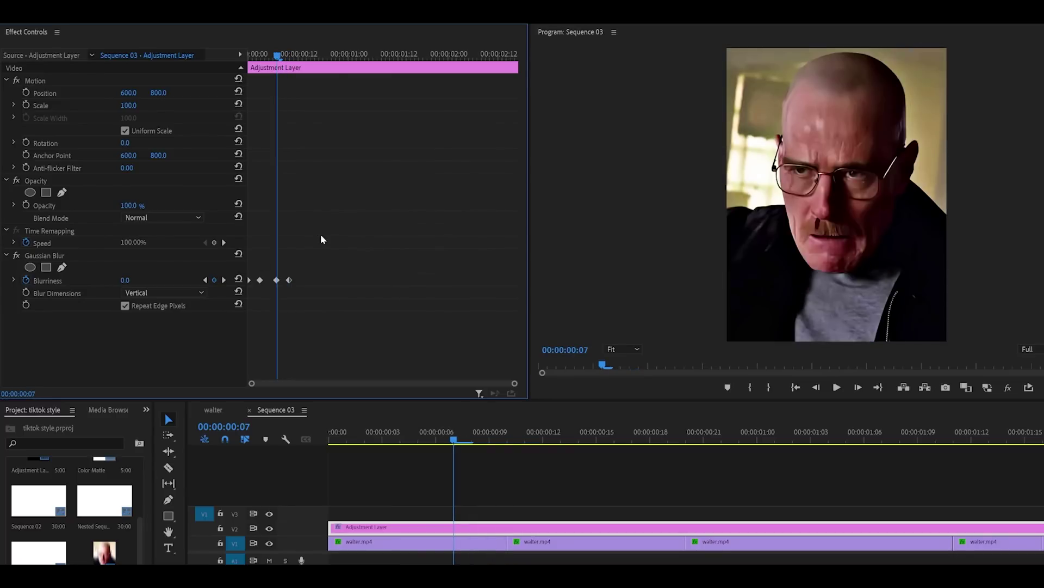
Step: Add a blurriness keyframe of 0 three frames into the second clip, at 00:00:00:13
key(Right)
key(Right)
key(Right)
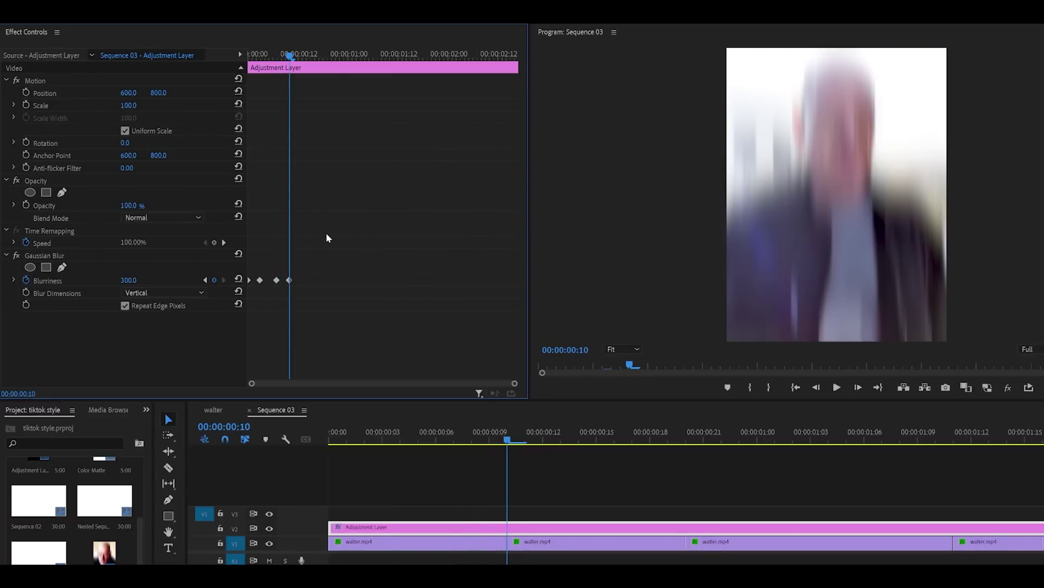
key(Right)
key(Right)
key(Right)
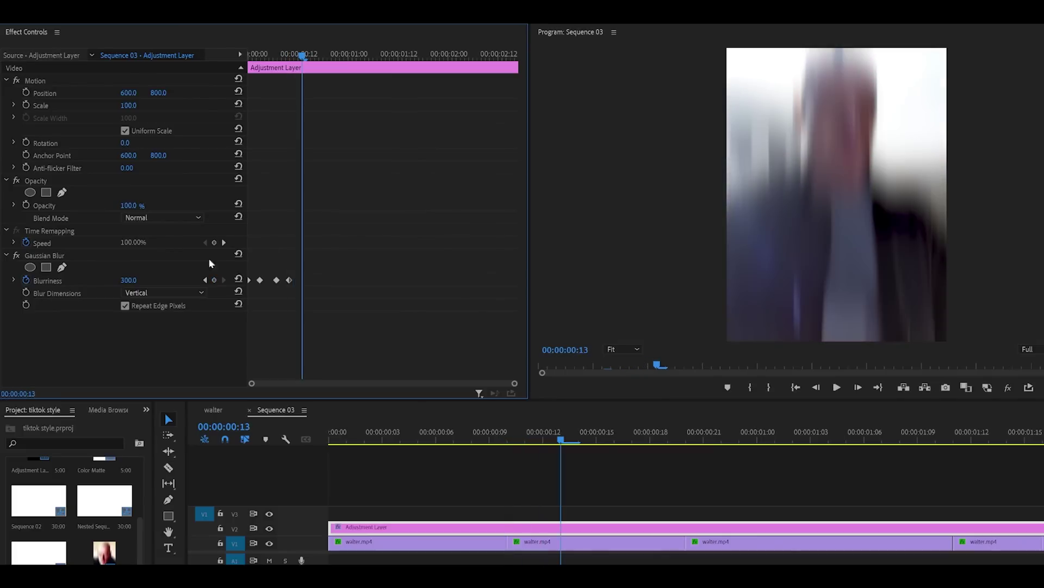
text(0)
key(Return)
Step: Review the blur transition frame by frame from the start of the sequence through the start of the second clip
key(Home)
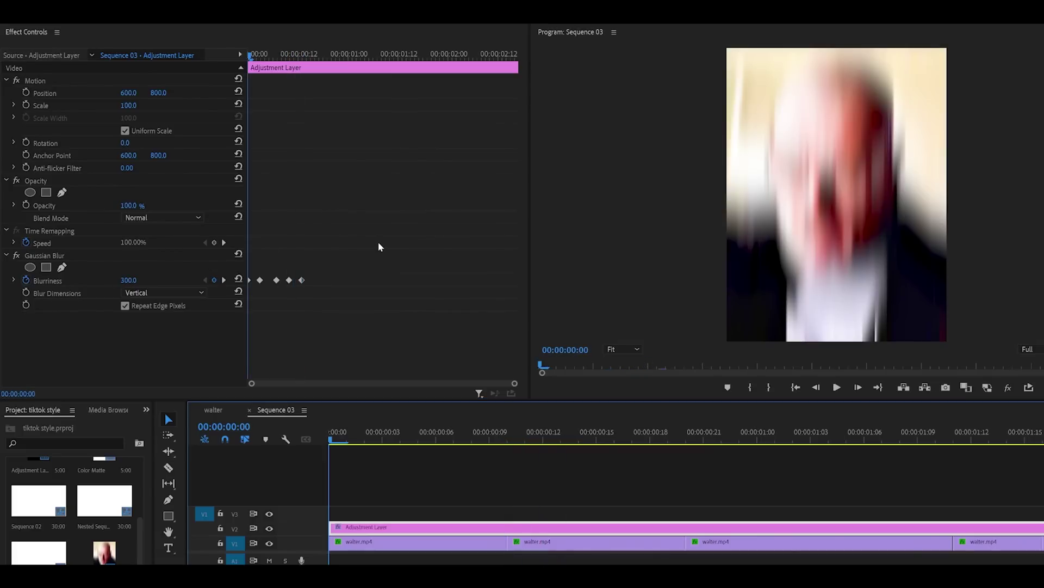
key(Right)
key(Right)
key(Right)
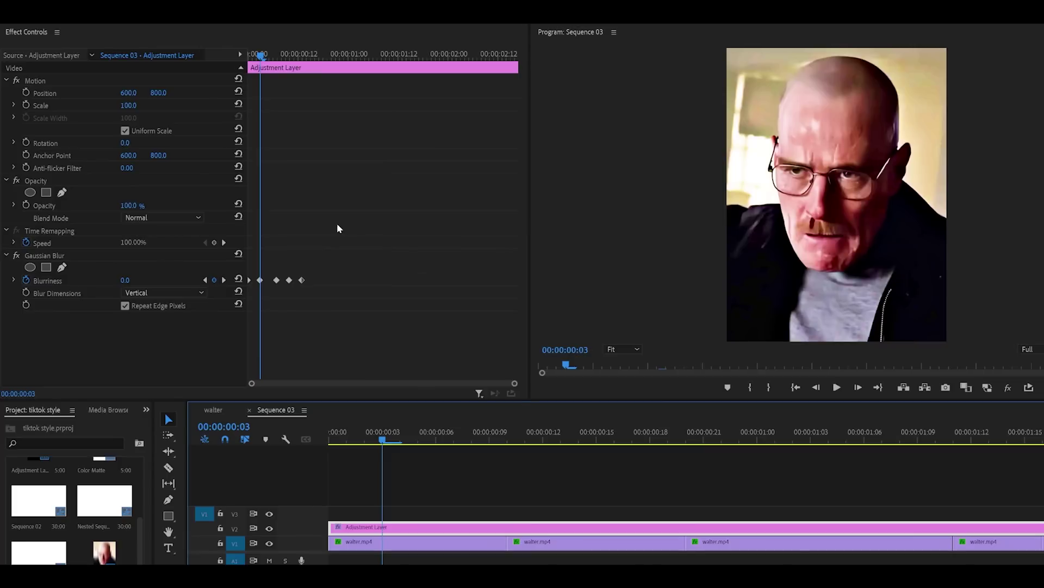
click(319, 242)
key(Right)
key(Right)
key(Right)
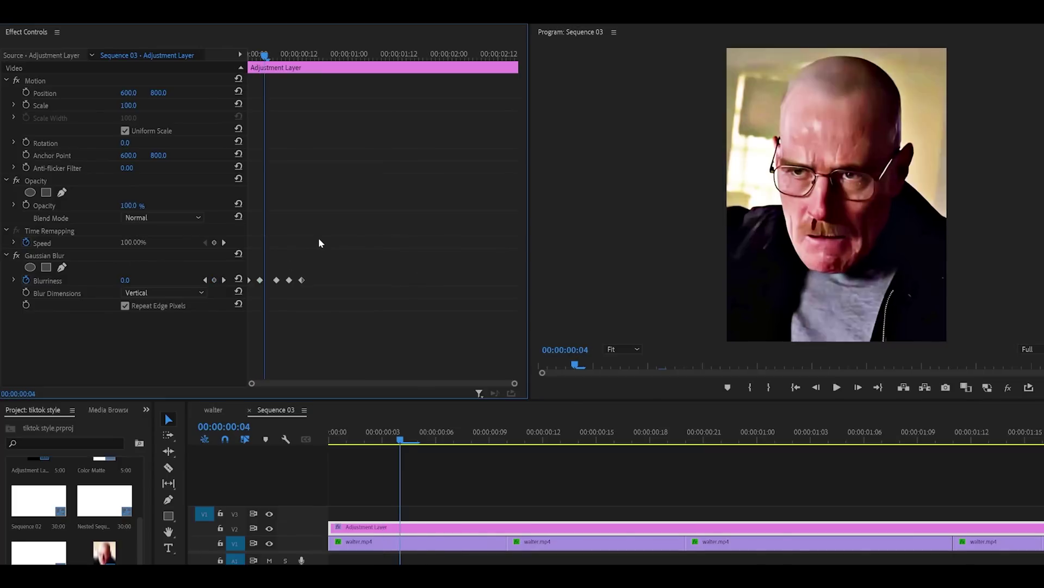
key(Right)
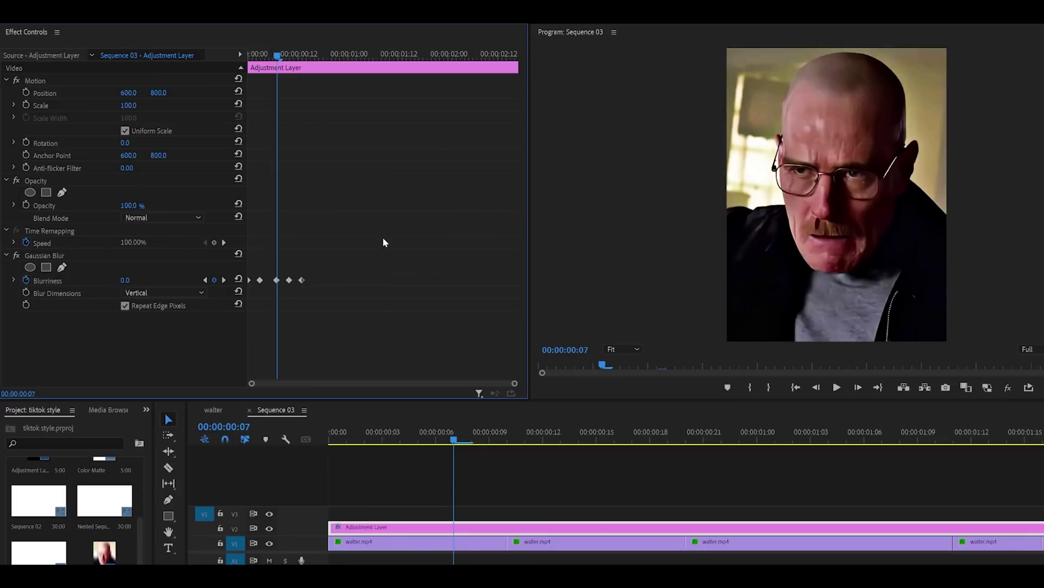
key(Right)
key(Right)
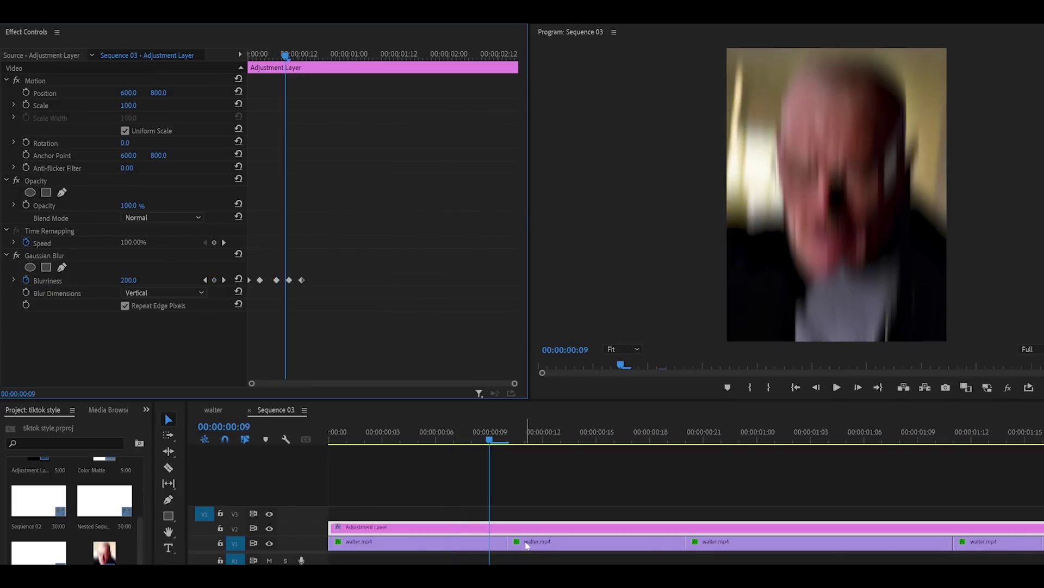
key(Right)
key(Right)
key(Right)
key(Right)
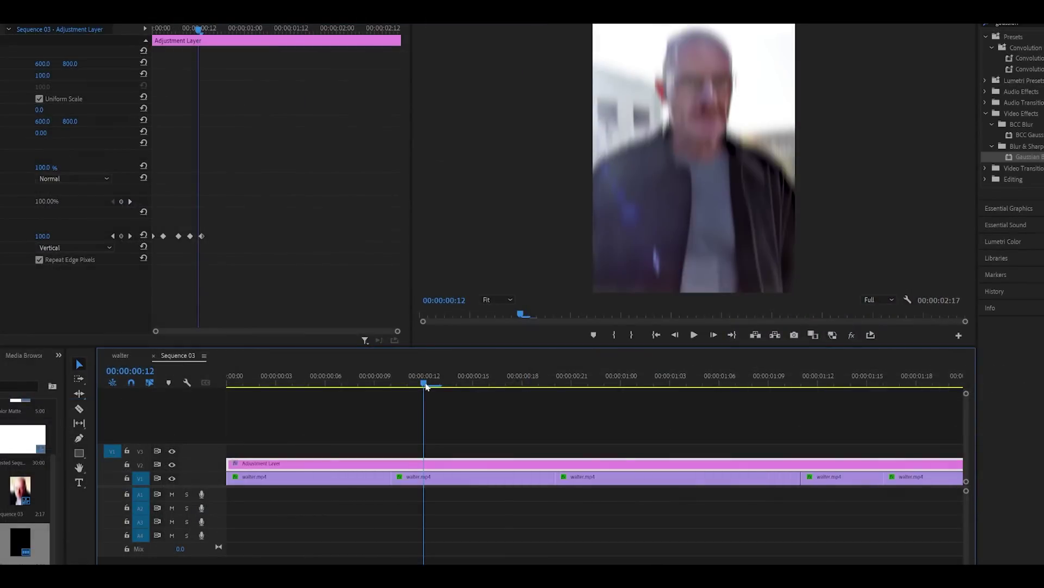
Step: Add a blurriness keyframe of 300 at the start of the third clip, 00:00:00:20
drag(426, 386, 539, 386)
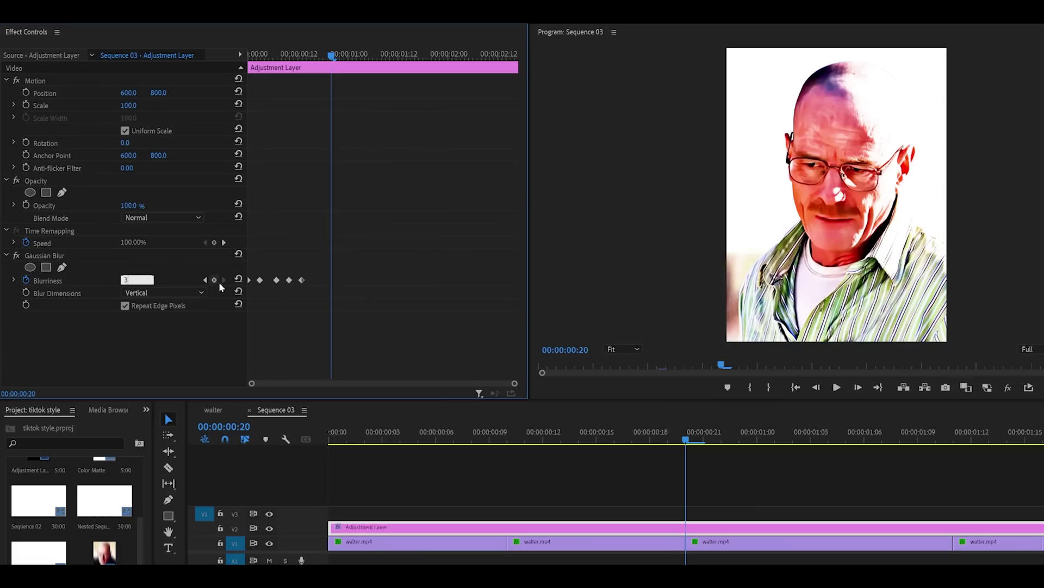
text(00)
key(Return)
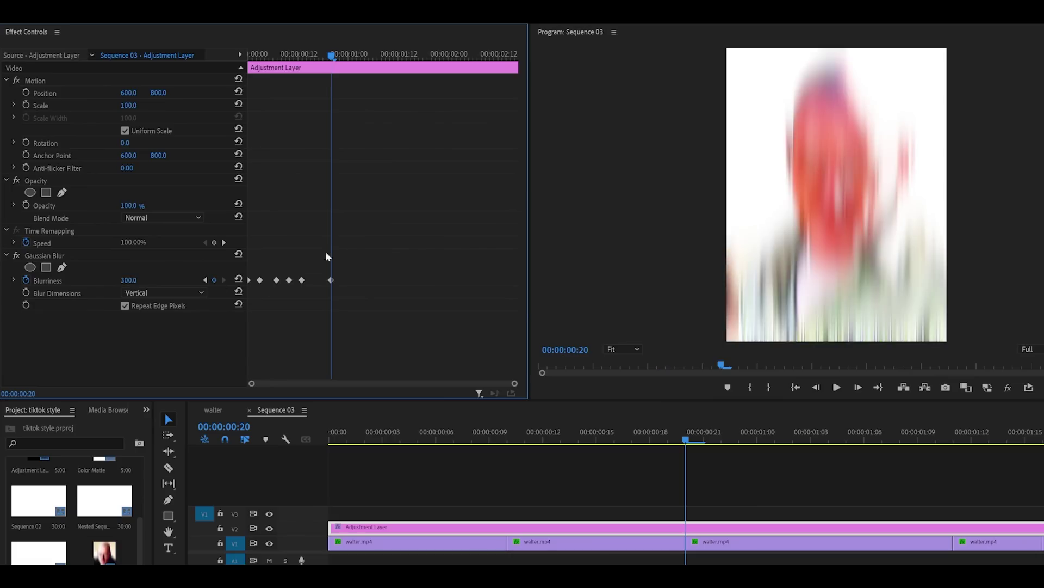
Step: Add a blurriness keyframe of 0 three frames before the third clip starts, at 00:00:00:17
key(Left)
key(Left)
key(Left)
click(128, 281)
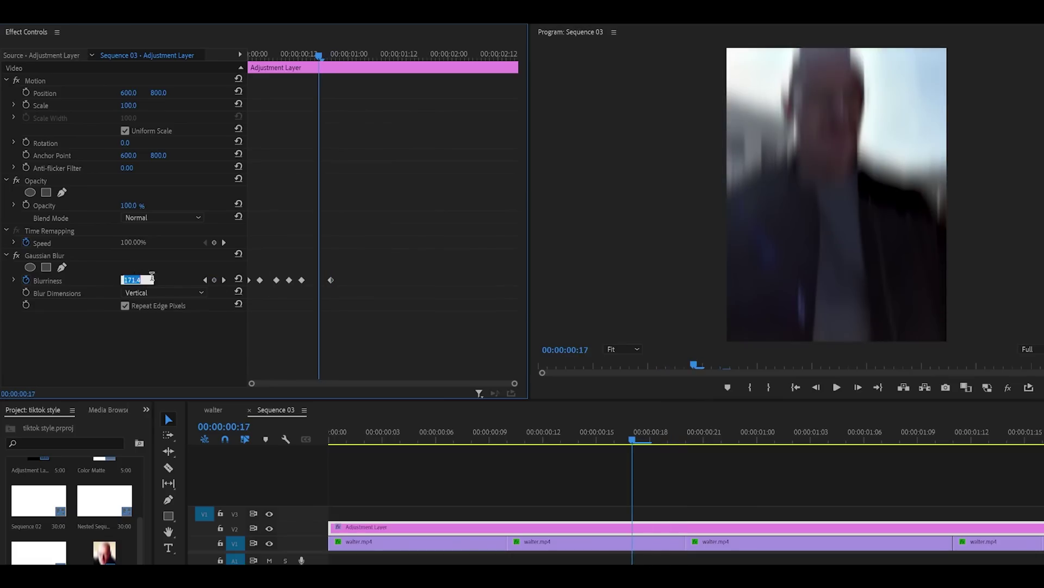
text(0)
key(Return)
Step: Add a blurriness keyframe three frames into the third clip, at 00:00:00:23
key(Right)
key(Right)
key(Right)
key(Right)
key(Right)
key(Right)
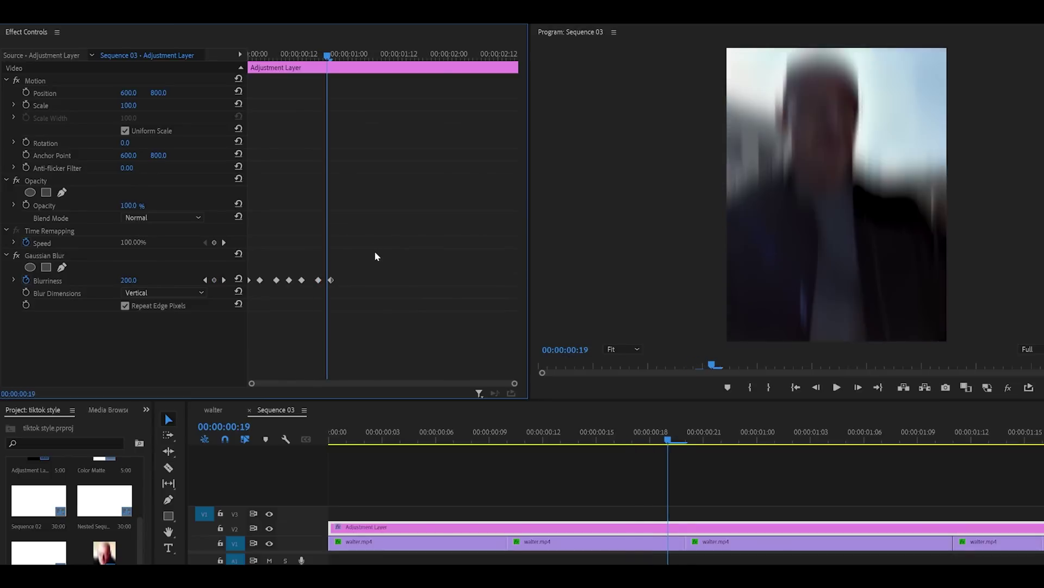
click(140, 277)
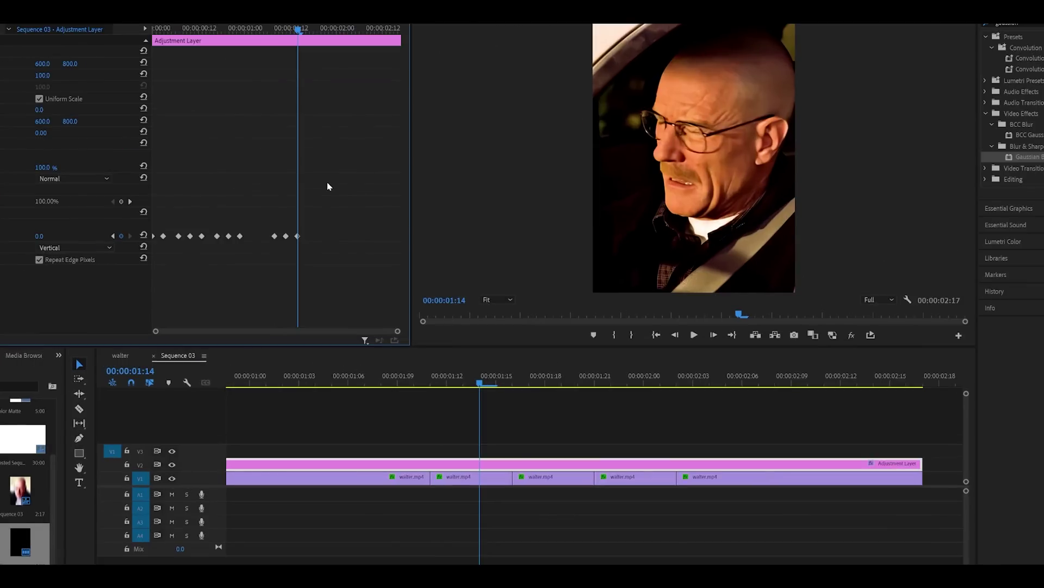
Step: Move the last blurriness keyframe in the fourth clip one frame earlier, to 00:00:01:13
key(Up)
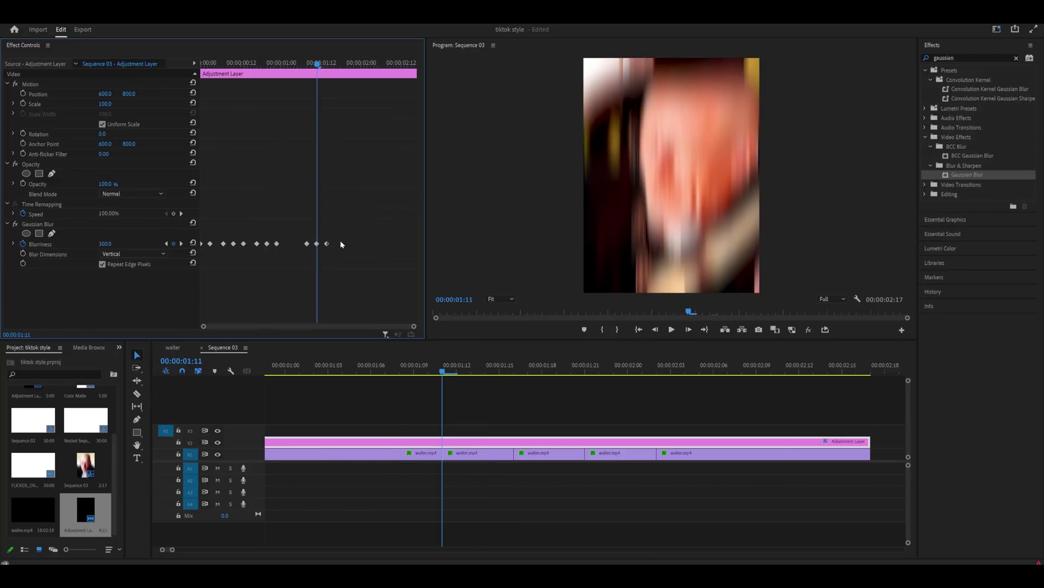
key(Right)
key(Right)
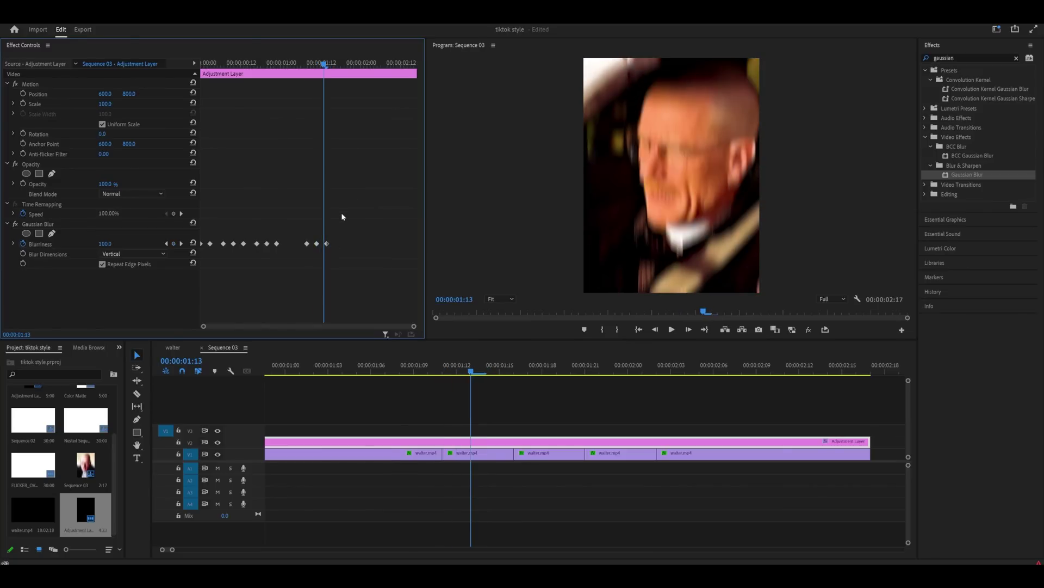
key(Left)
key(Left)
key(Right)
key(Right)
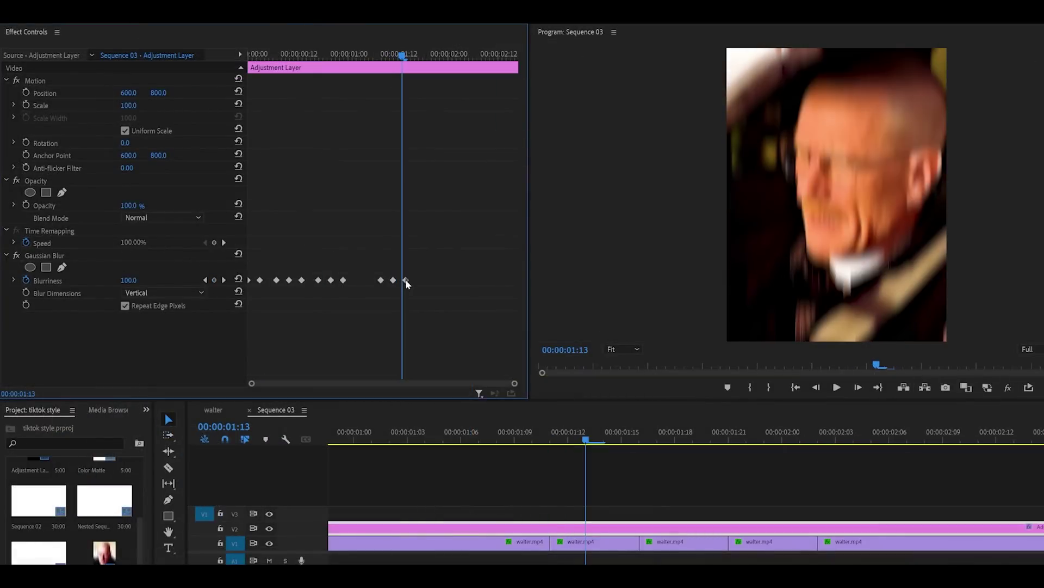
drag(327, 244, 323, 243)
Step: Add a blurriness keyframe of 0 two frames before the fifth clip starts, at 00:00:01:14
click(640, 440)
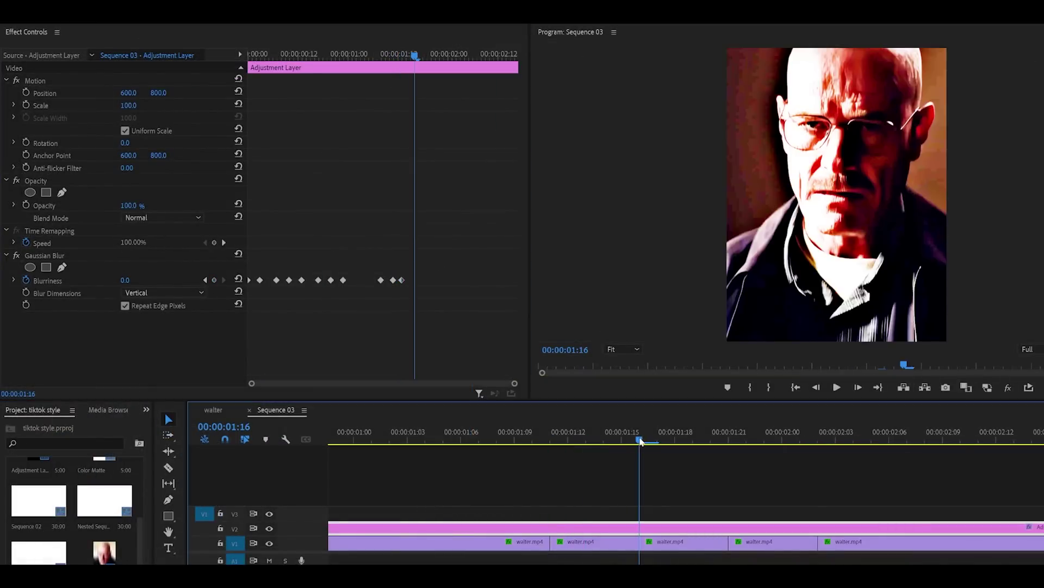
key(Left)
key(Left)
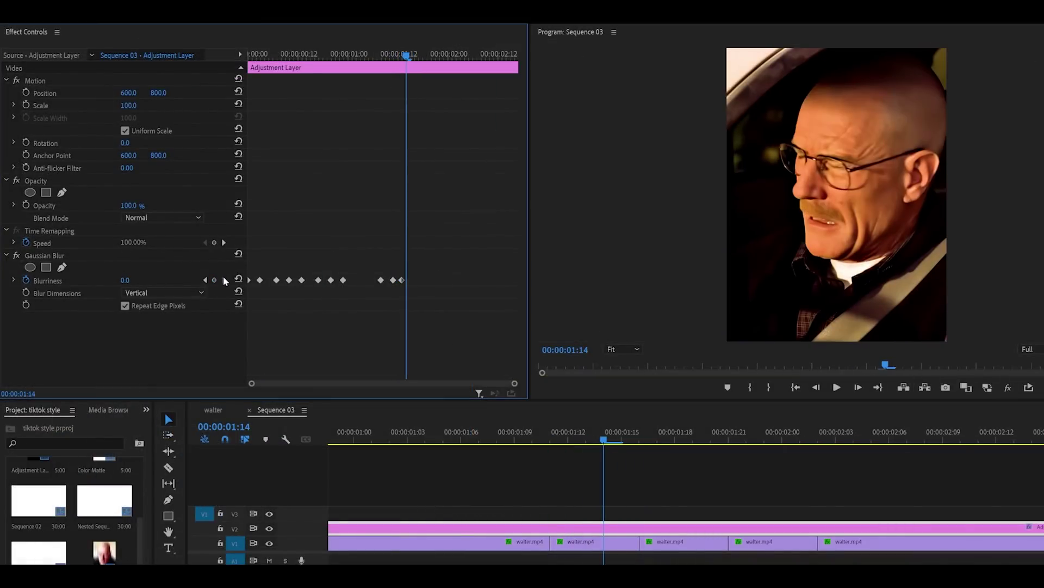
click(215, 280)
Step: Add a blurriness keyframe of 300 at the start of the fifth clip, 00:00:01:16
key(Right)
key(Right)
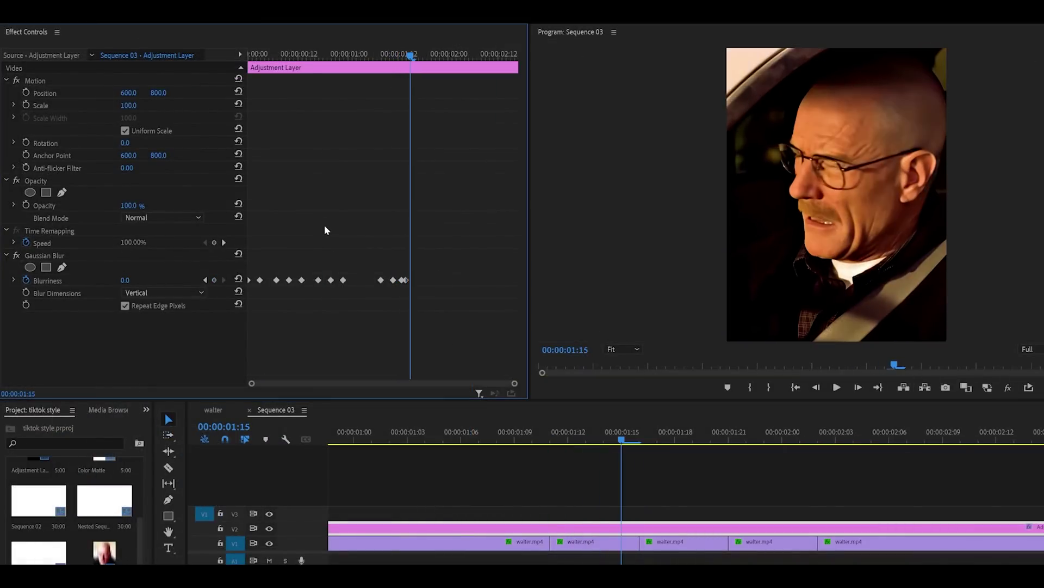
click(137, 278)
text(300)
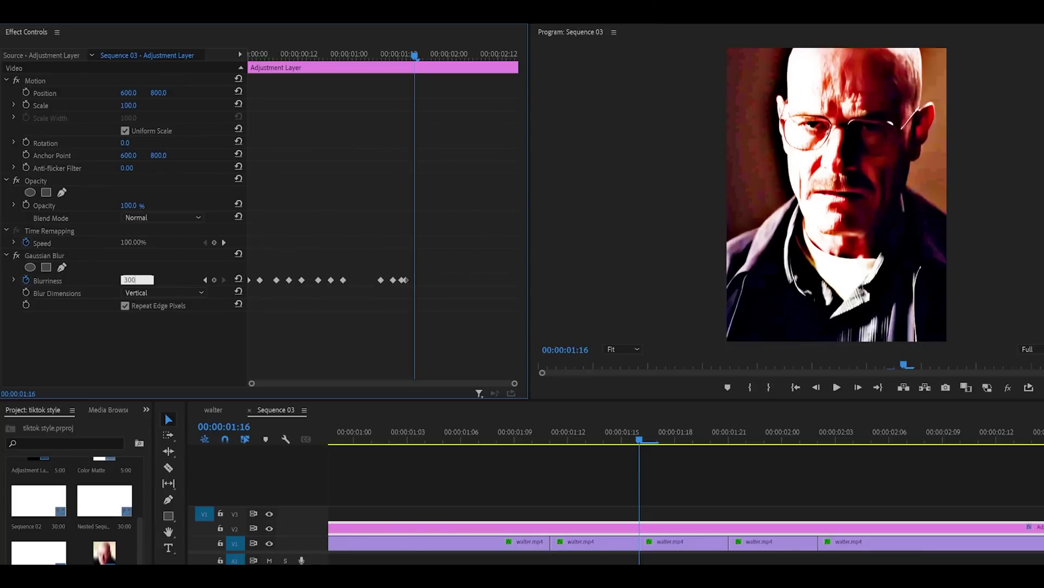
key(Return)
Step: Add a blurriness keyframe of 0 two frames into the fifth clip, at 00:00:01:18
key(Right)
key(Right)
click(152, 279)
text(0)
key(Return)
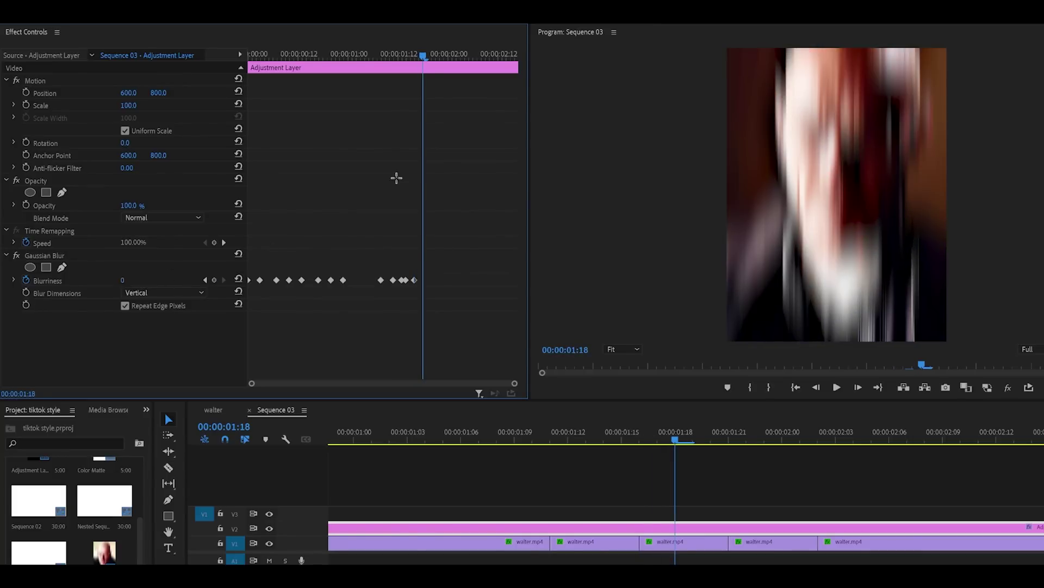
Step: Add a blurriness keyframe of 300 at the start of the sixth clip, 00:00:01:21
key(Right)
key(Right)
key(Right)
click(137, 279)
text(30)
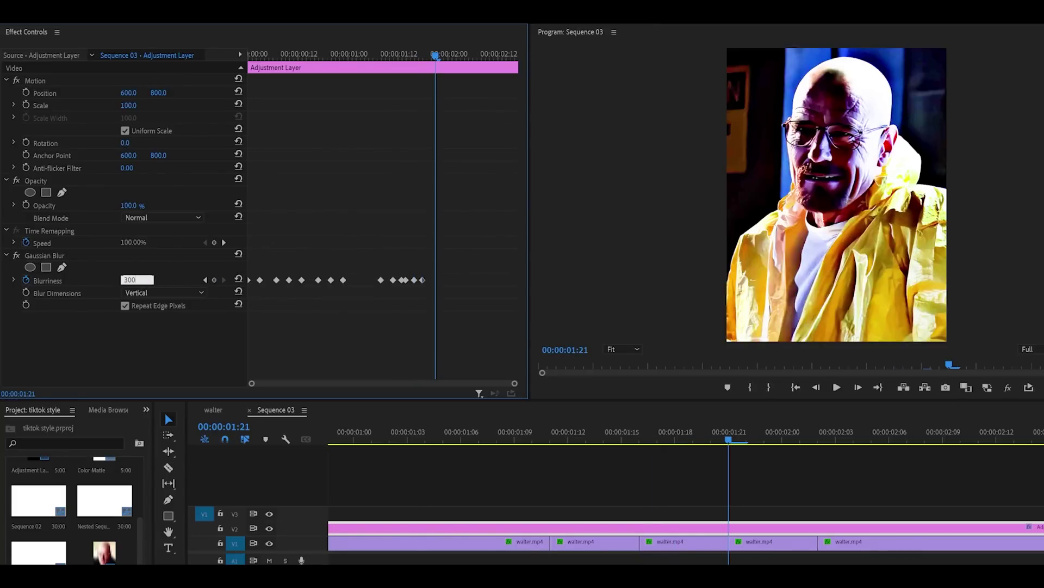
key(Return)
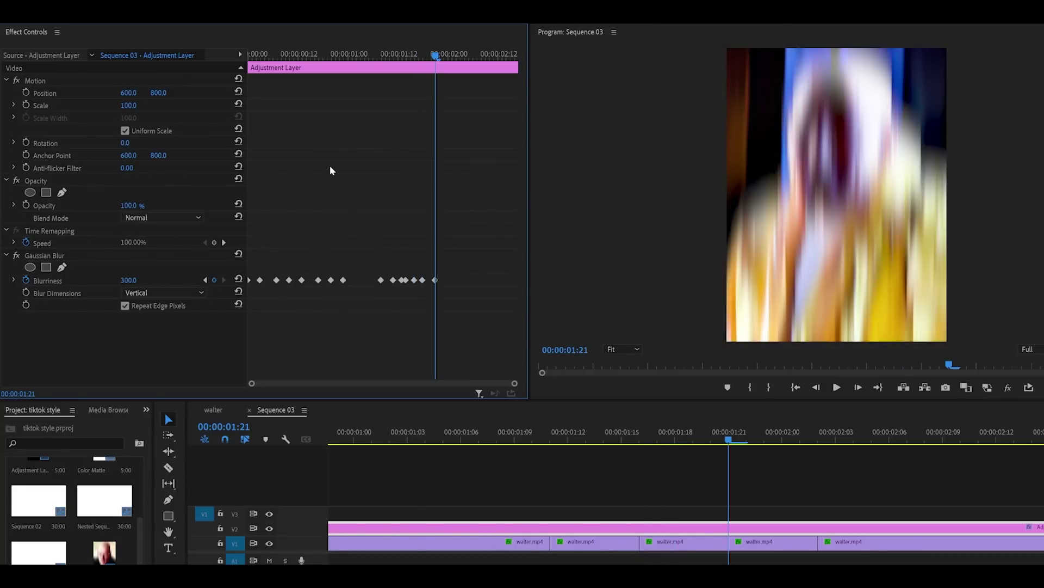